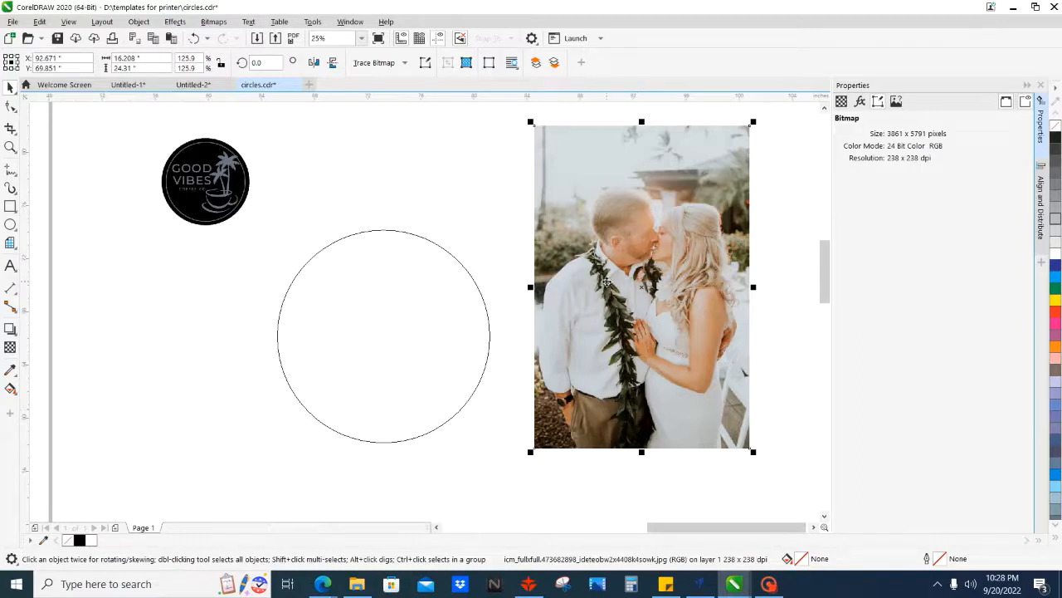
# - Delete the existing 16-inch circle beside the wedding photo
pyautogui.click(496, 214)
pyautogui.click(560, 305)
pyautogui.moveTo(560, 305); pyautogui.dragTo(560, 307)
pyautogui.moveTo(365, 373); pyautogui.dragTo(373, 312)
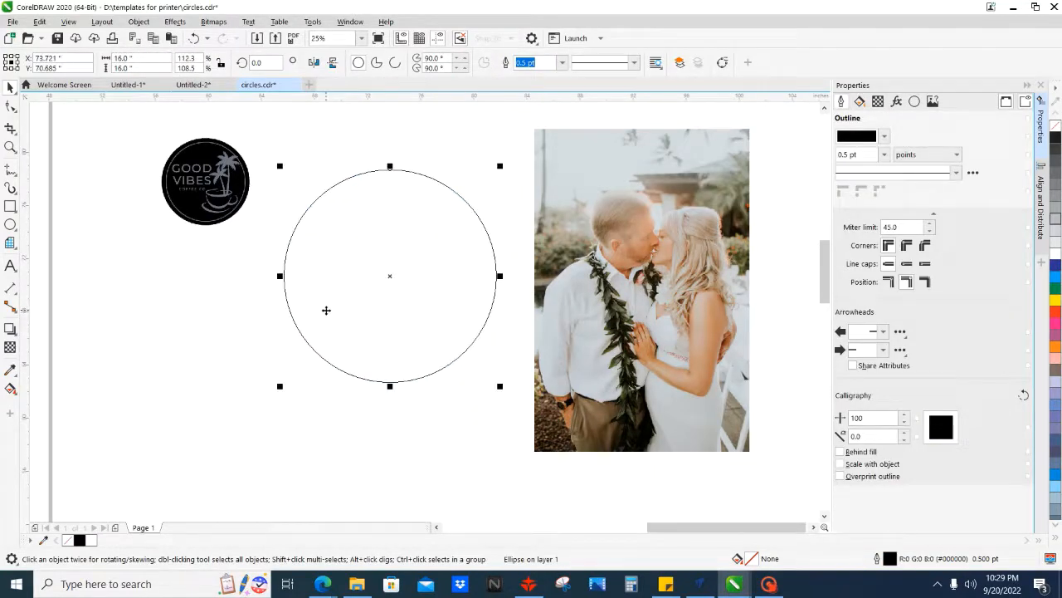
pyautogui.press('Delete')
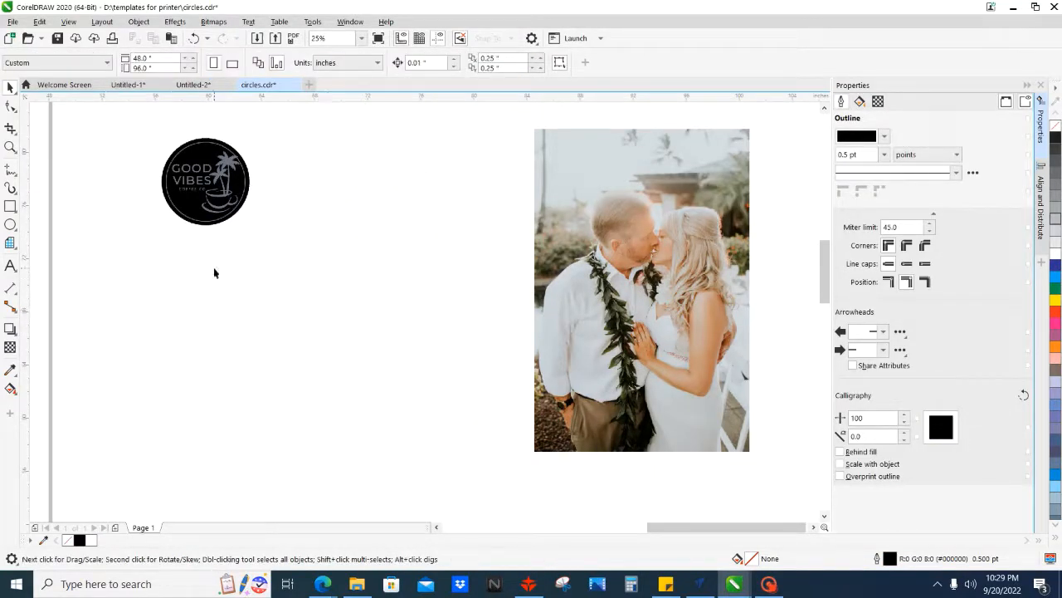
# - Draw an ellipse between the logo and the photo, and set its width and height to 10 inches
pyautogui.click(11, 224)
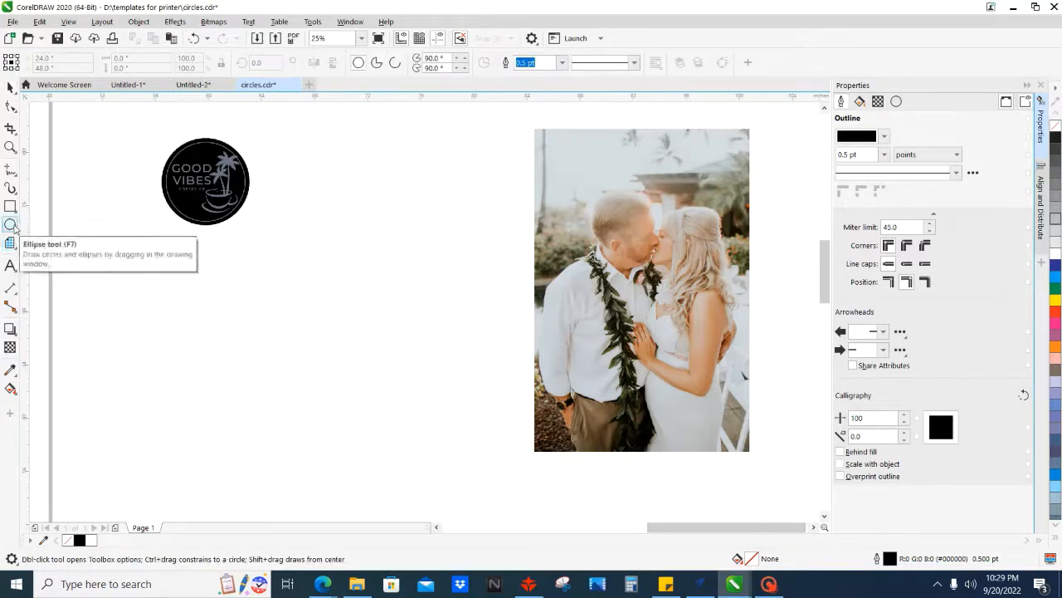
pyautogui.moveTo(269, 228); pyautogui.dragTo(423, 404)
pyautogui.click(128, 67)
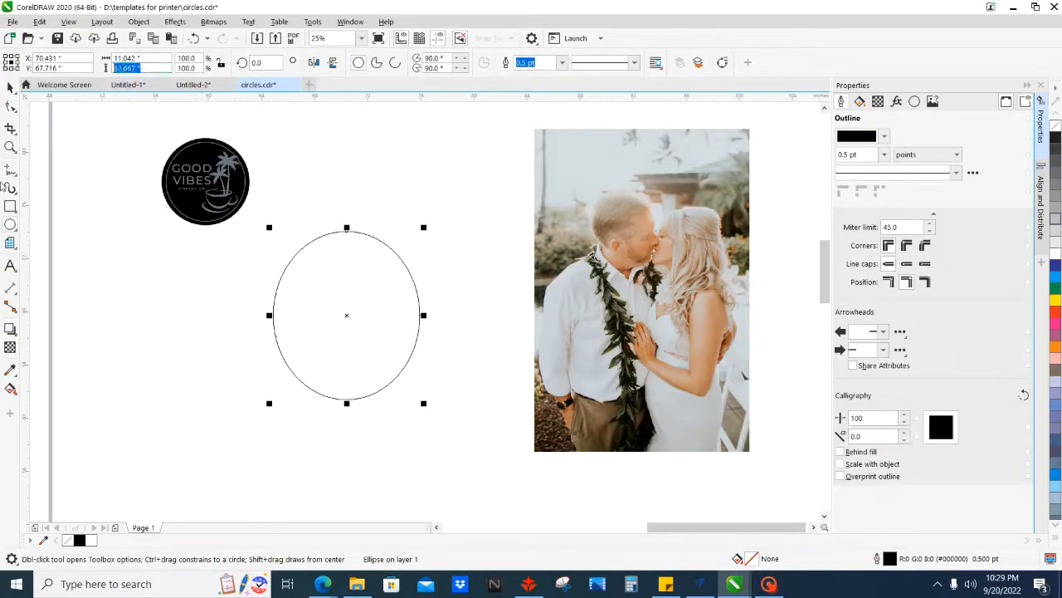
pyautogui.write('10')
pyautogui.click(133, 57)
pyautogui.write('1')
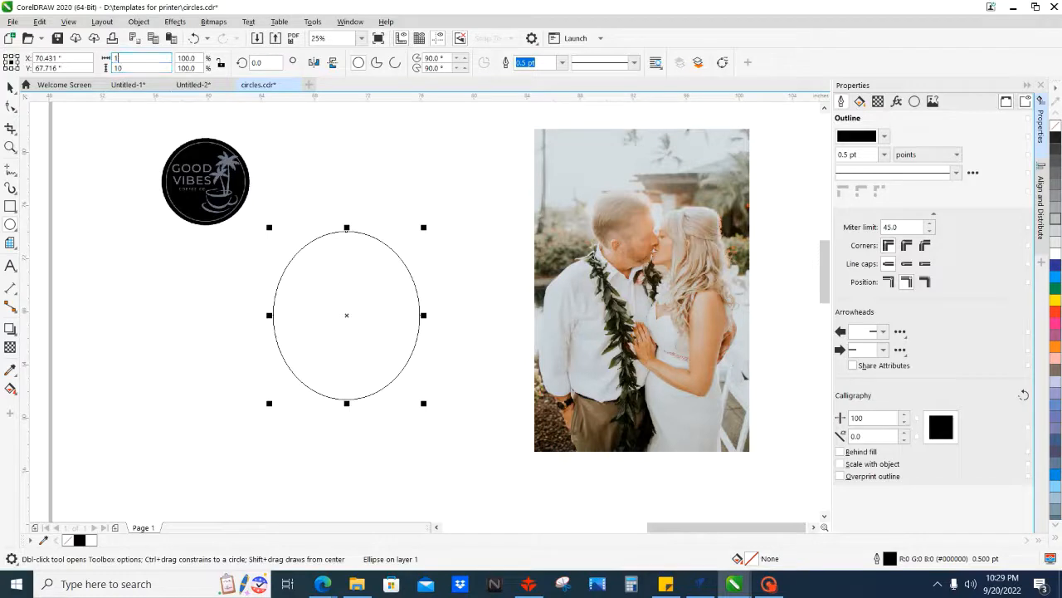
pyautogui.write('0')
pyautogui.press('Return')
pyautogui.click(10, 87)
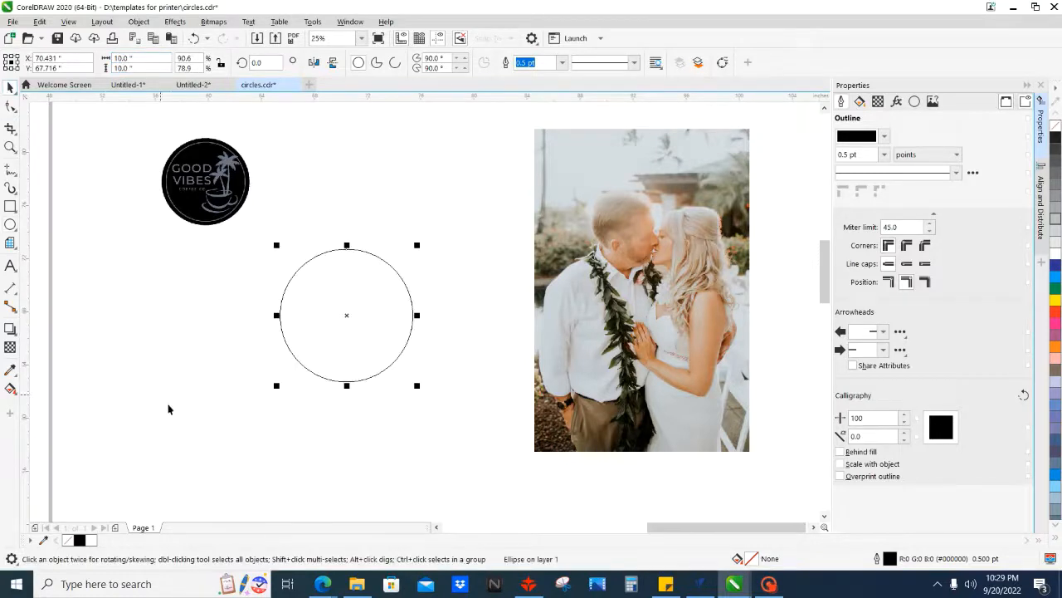
pyautogui.click(170, 408)
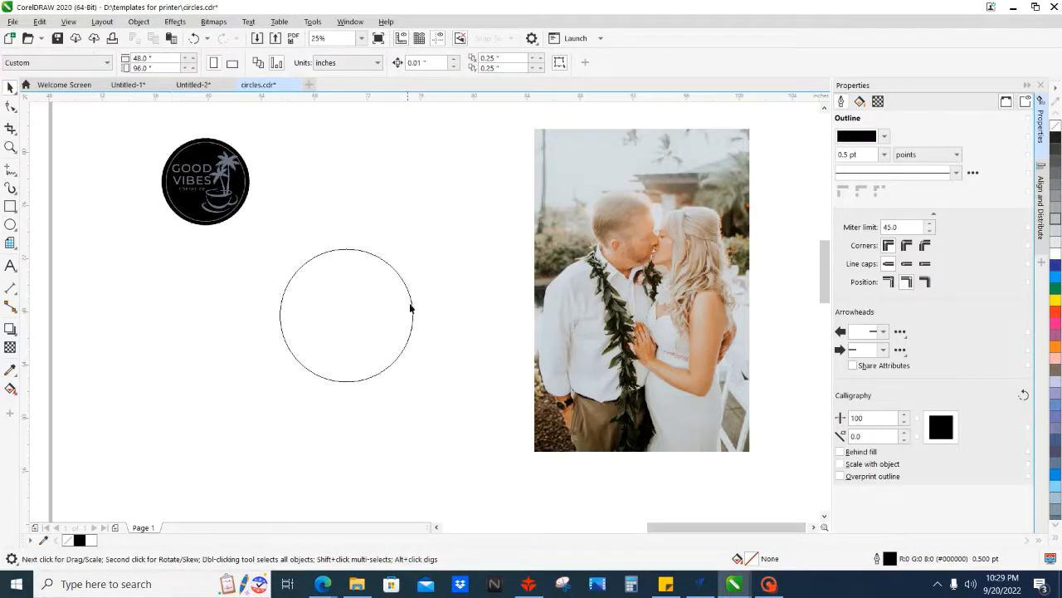
pyautogui.click(377, 64)
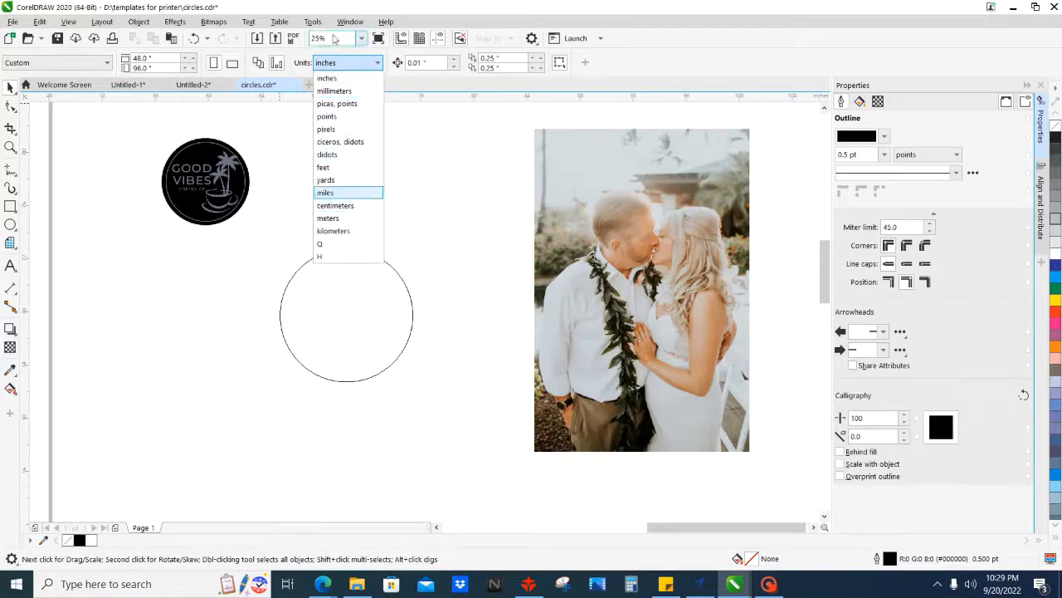
pyautogui.press('Home')
pyautogui.press('Down')
pyautogui.press('Down')
pyautogui.press('Down')
pyautogui.press('Escape')
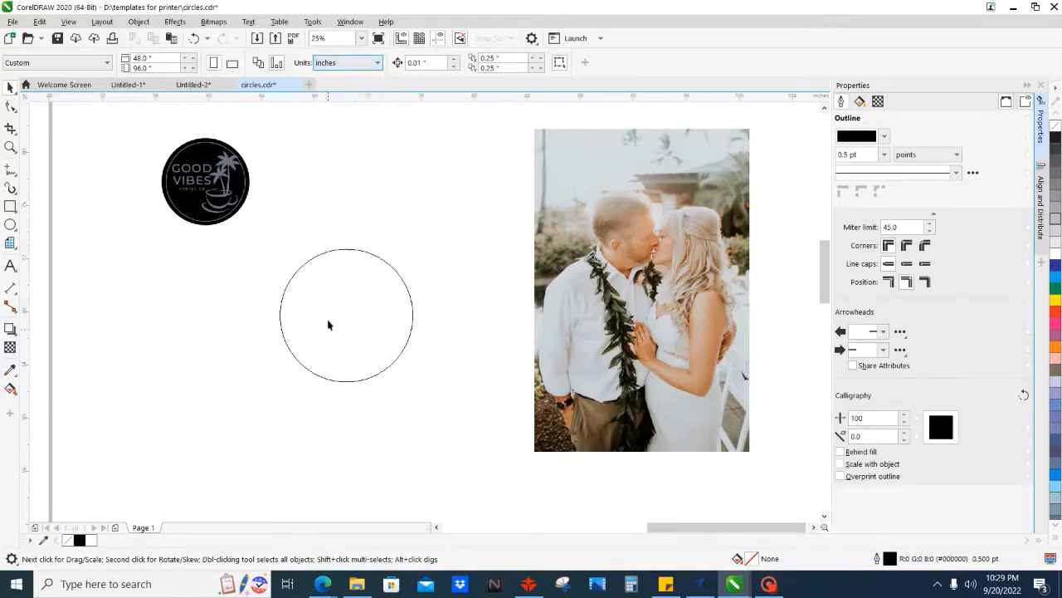
pyautogui.click(326, 297)
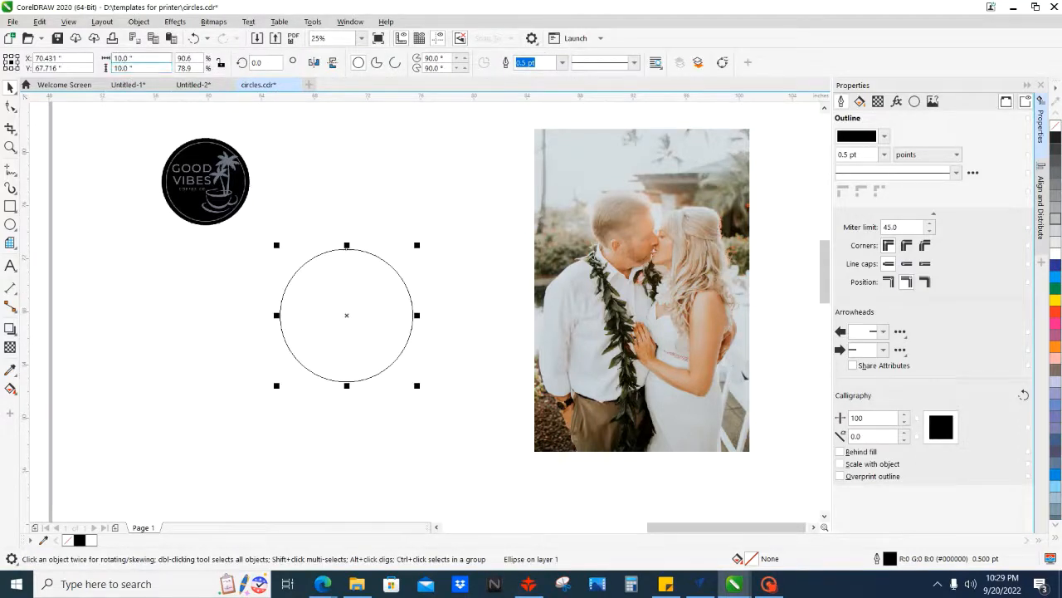
pyautogui.click(355, 178)
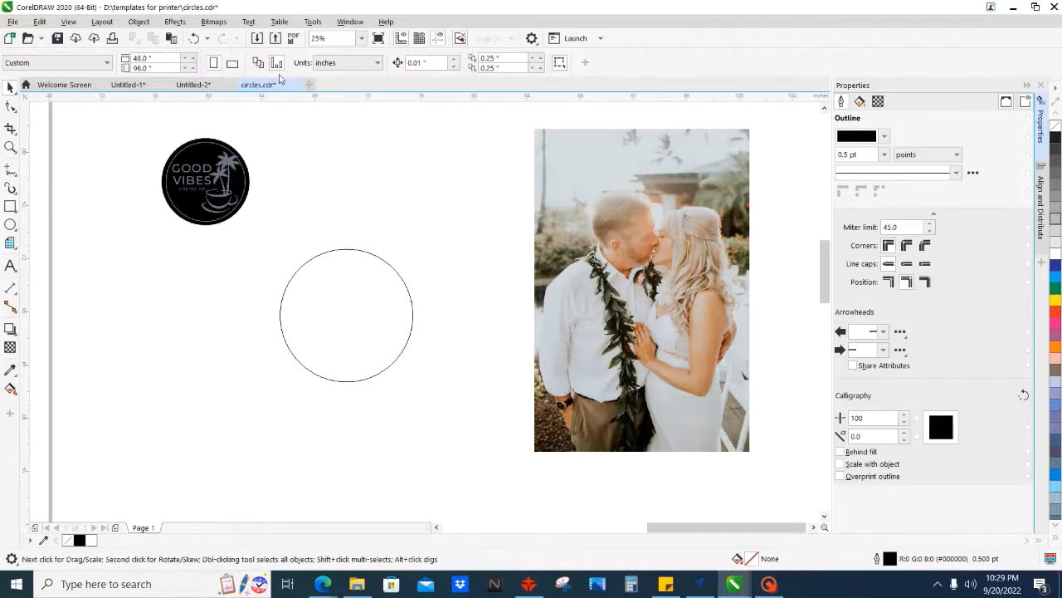
# - Move the 10-inch circle up and slightly right, between the logo and the photo
pyautogui.click(324, 268)
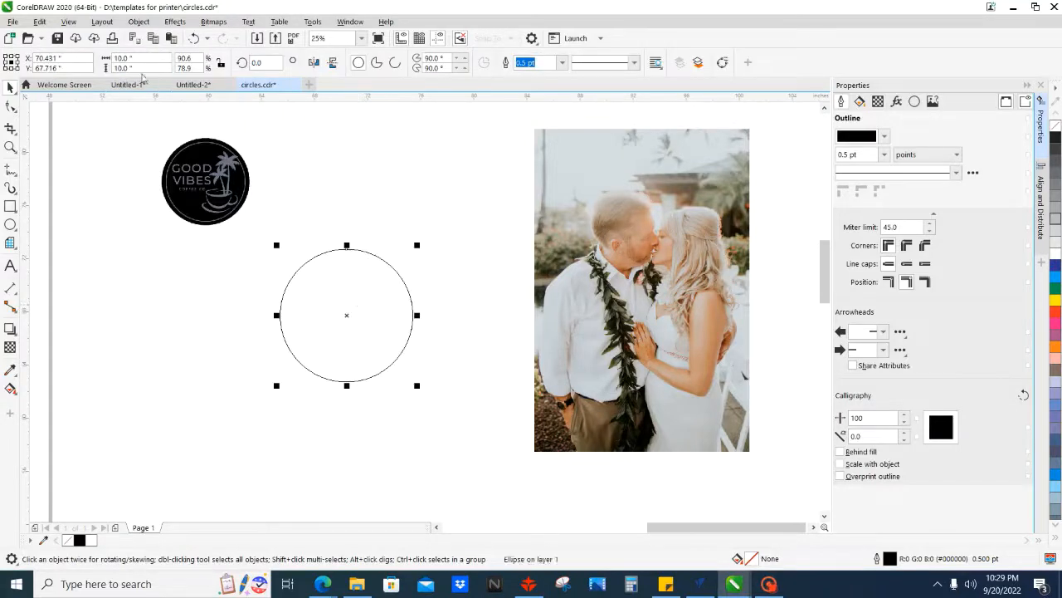
pyautogui.moveTo(350, 312); pyautogui.dragTo(376, 249)
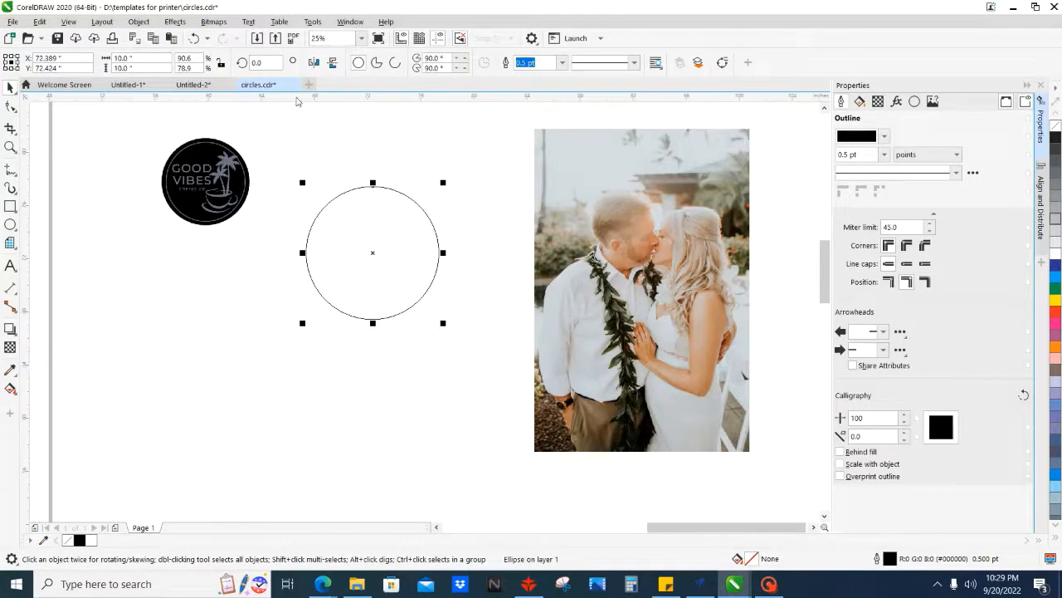
pyautogui.click(349, 157)
pyautogui.click(366, 319)
pyautogui.click(414, 150)
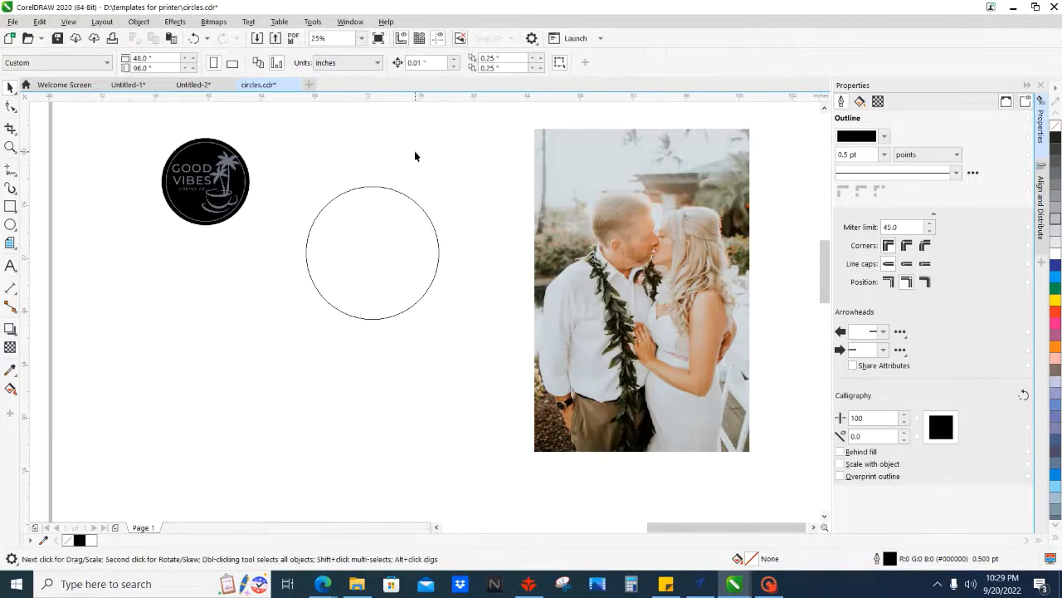
# - Temporarily switch the drawing units to millimeters to check the circle's size, and restore inches
pyautogui.click(377, 63)
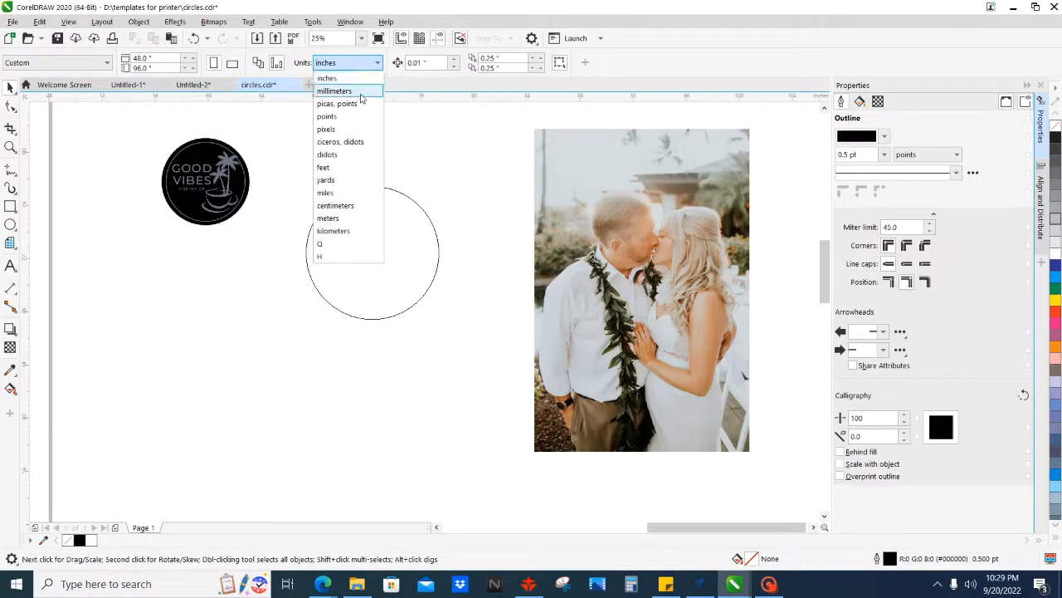
pyautogui.click(371, 92)
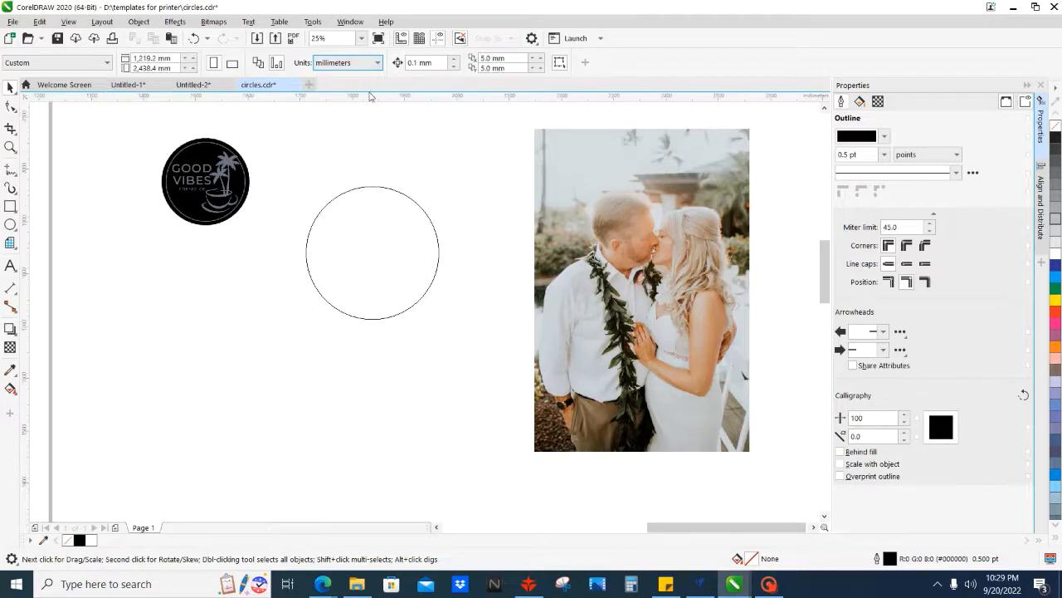
pyautogui.click(357, 250)
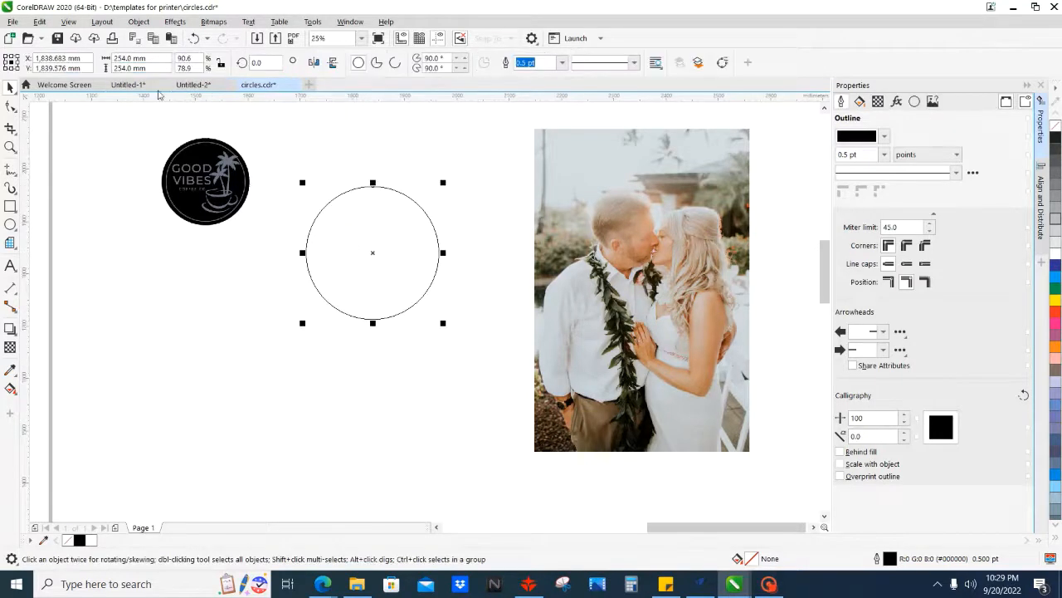
pyautogui.click(380, 158)
pyautogui.click(342, 63)
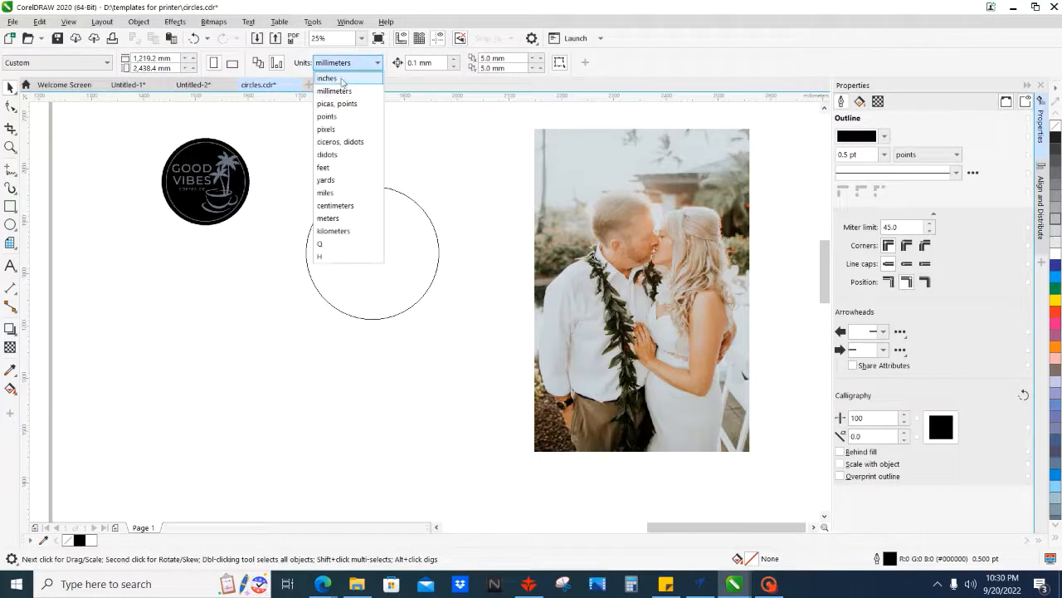
pyautogui.click(345, 78)
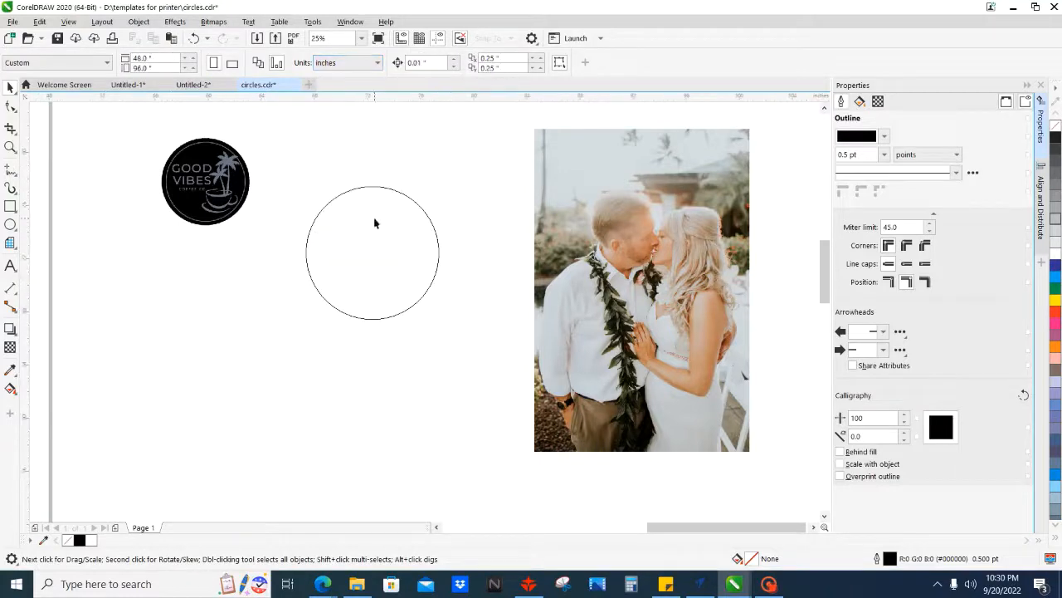
# - Move the circle down and bring the wedding photo close to its right side
pyautogui.moveTo(360, 238); pyautogui.dragTo(329, 300)
pyautogui.click(312, 266)
pyautogui.click(278, 352)
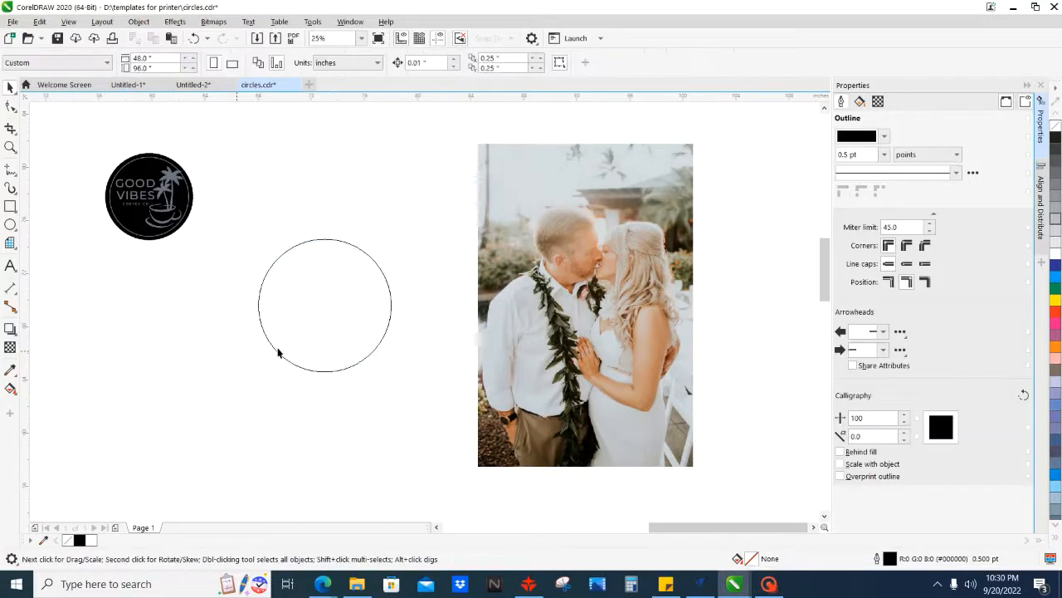
pyautogui.click(635, 272)
pyautogui.moveTo(598, 273); pyautogui.dragTo(521, 278)
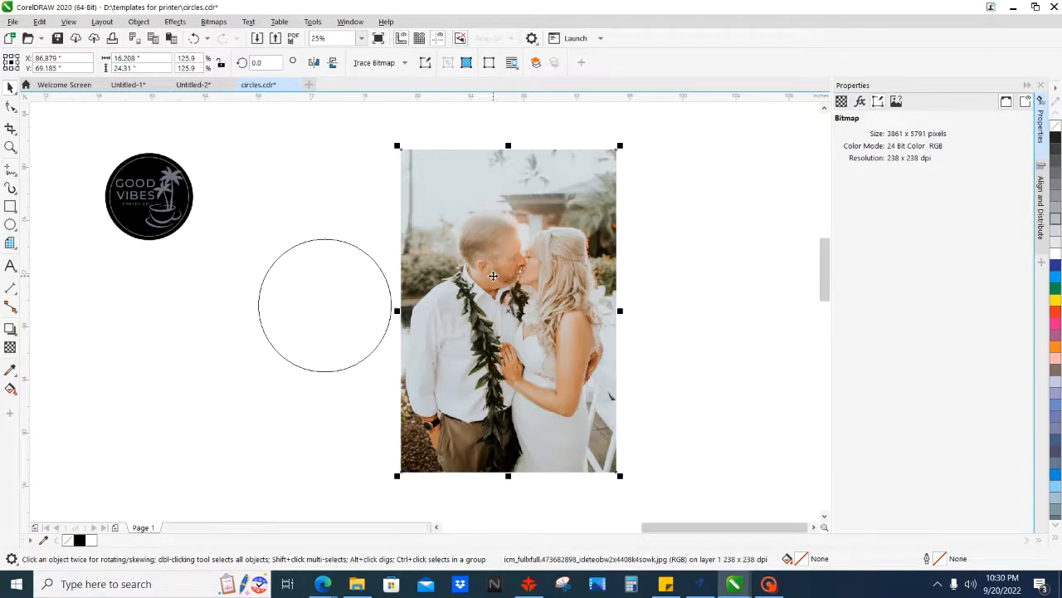
# - PowerClip the wedding photo inside the 10-inch circle
pyautogui.rightClick(493, 276)
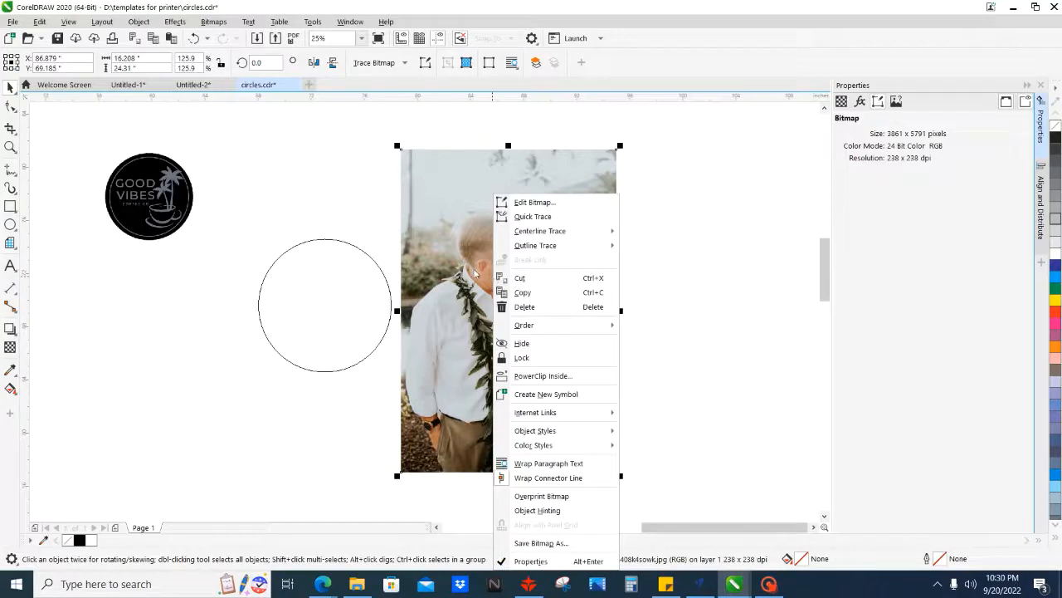
pyautogui.click(780, 226)
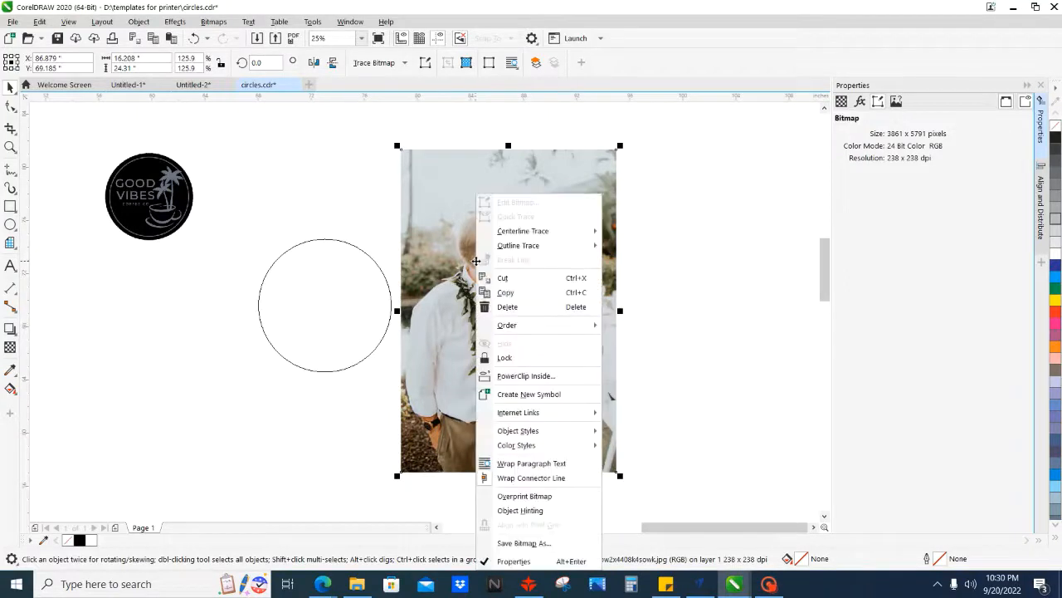
pyautogui.rightClick(476, 261)
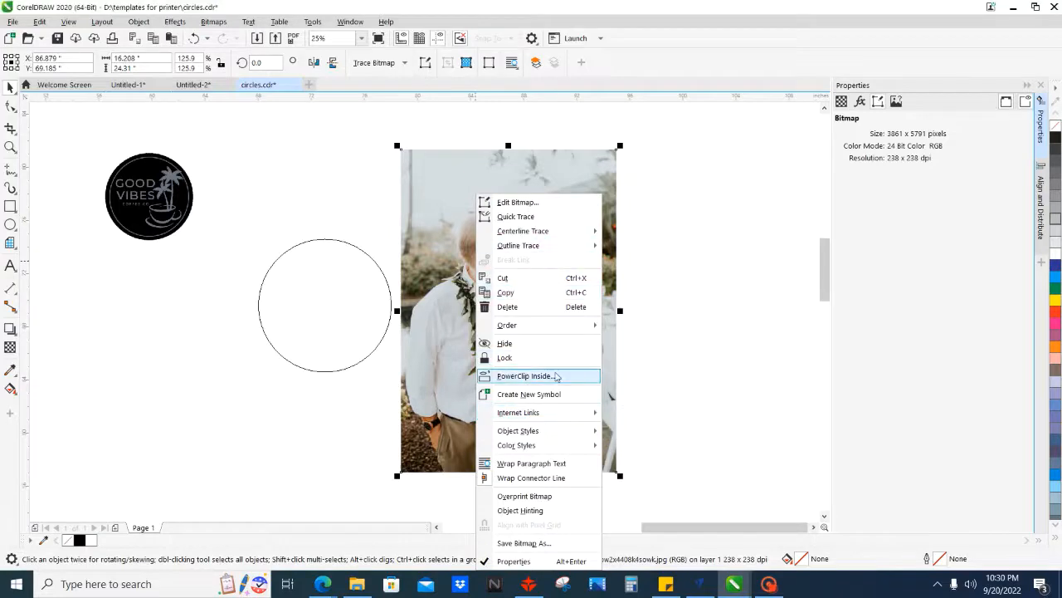
pyautogui.click(526, 375)
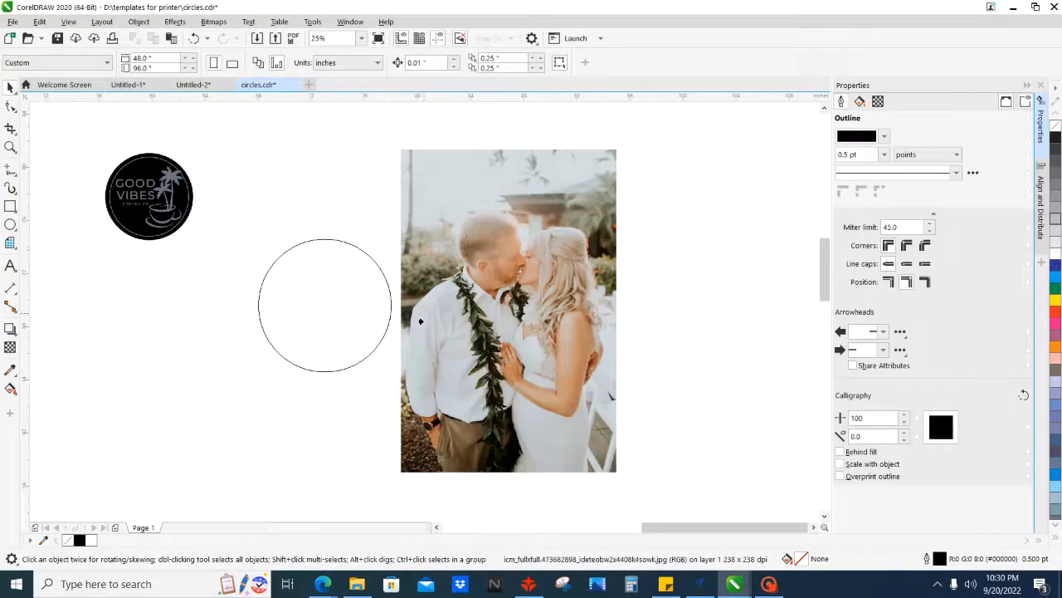
pyautogui.click(272, 289)
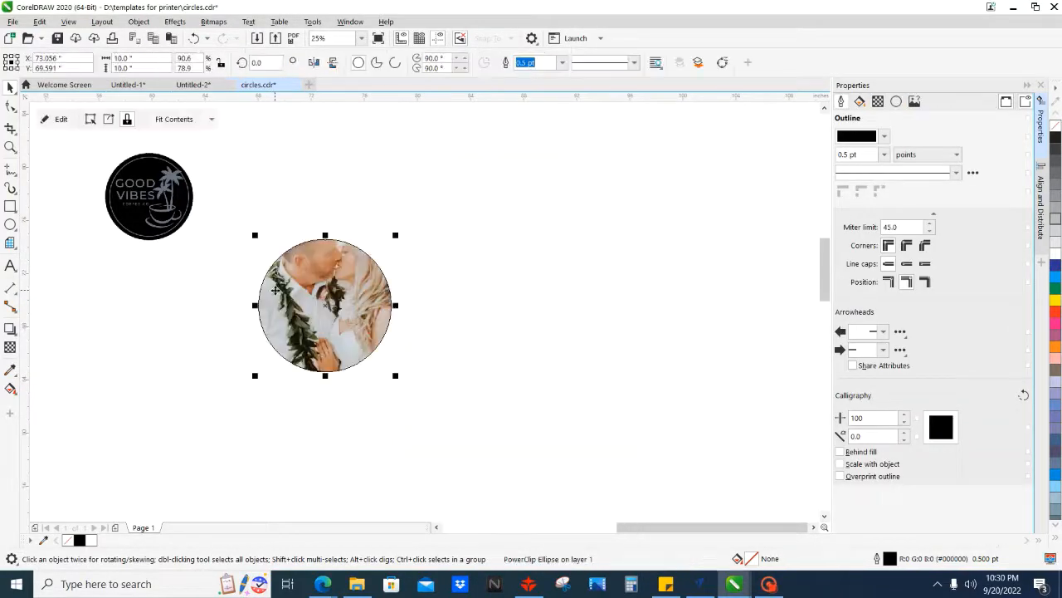
# - Select the contents of the PowerClip circle and move the photo down to bring the couple's heads into the frame
pyautogui.scroll(1, 293, 264)
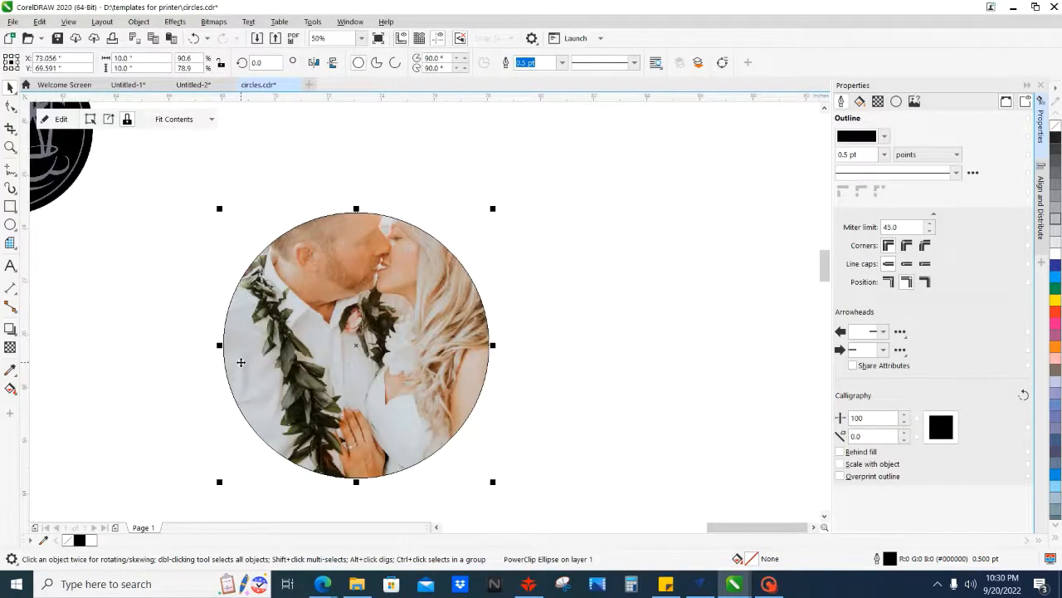
pyautogui.scroll(-1, 240, 362)
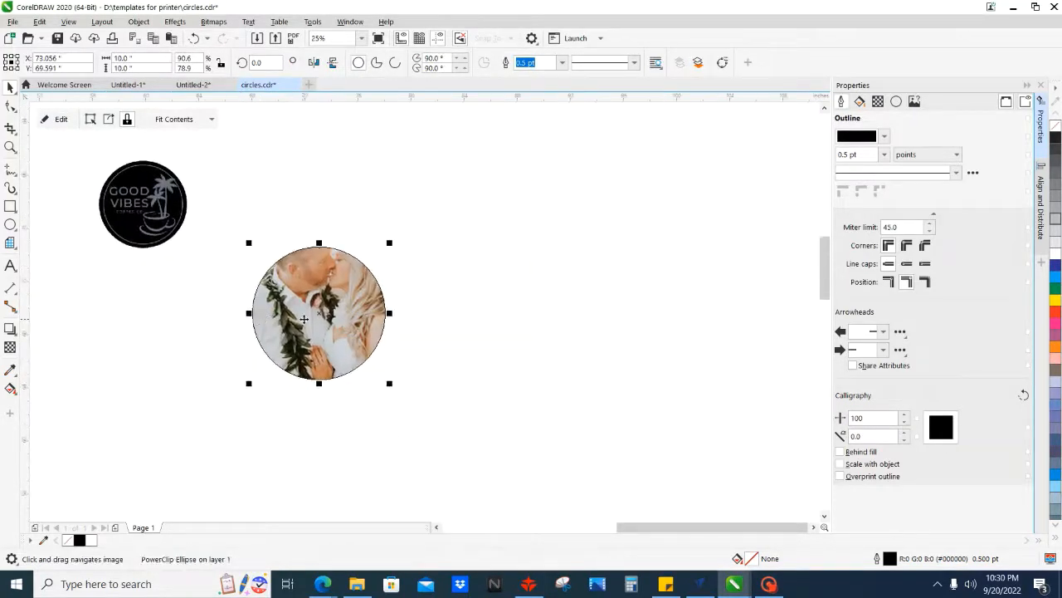
pyautogui.scroll(1, 324, 305)
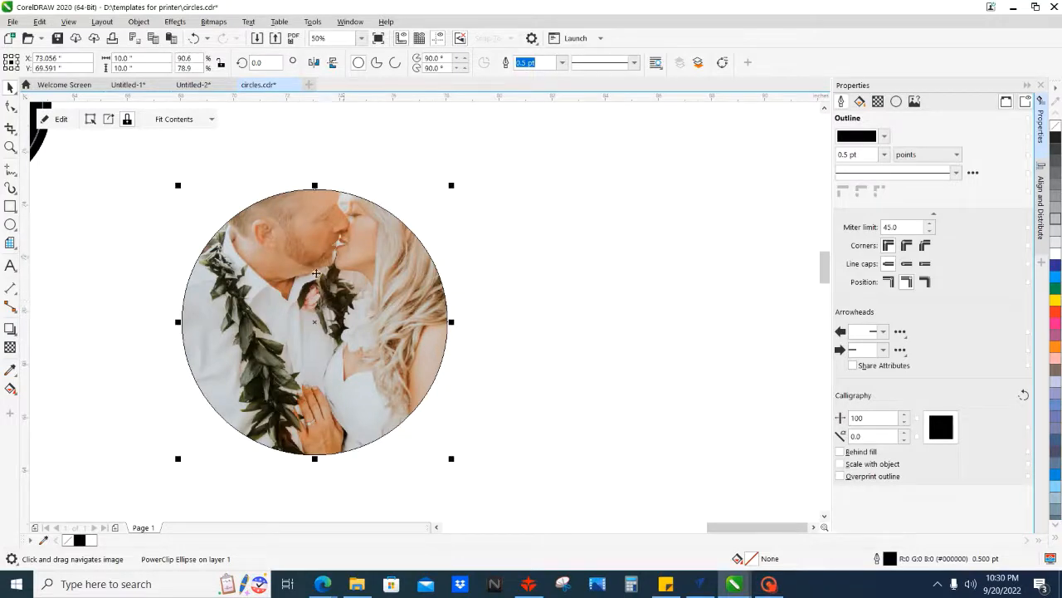
pyautogui.press('Escape')
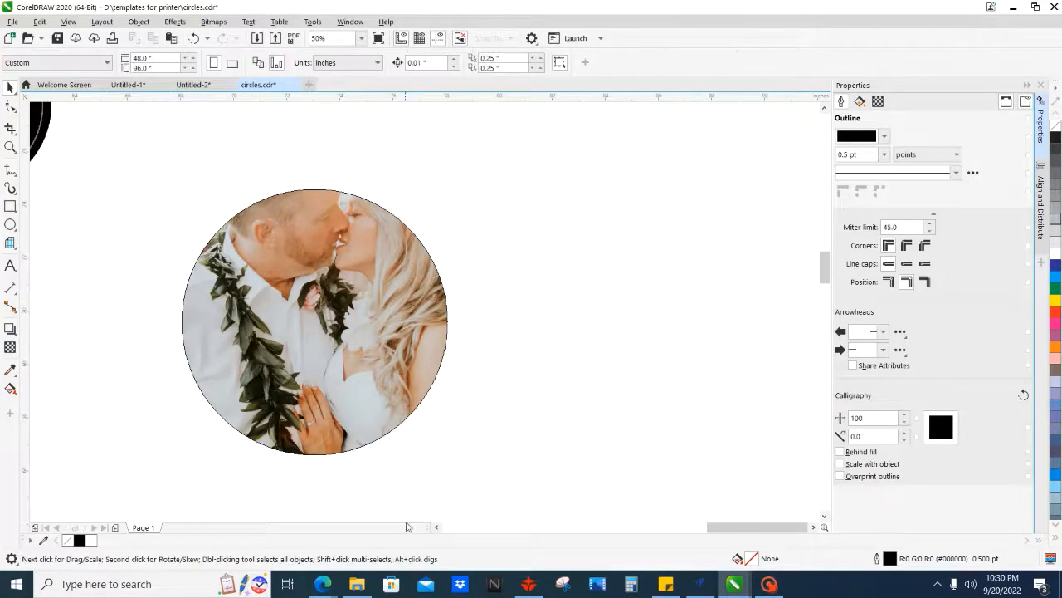
pyautogui.click(406, 391)
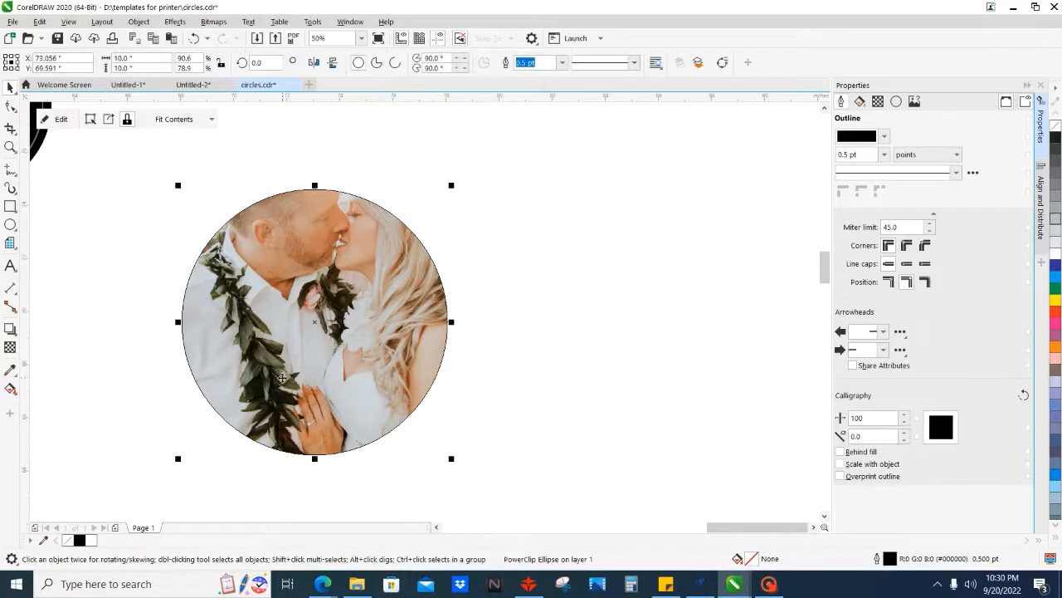
pyautogui.hscroll(-1, 274, 370)
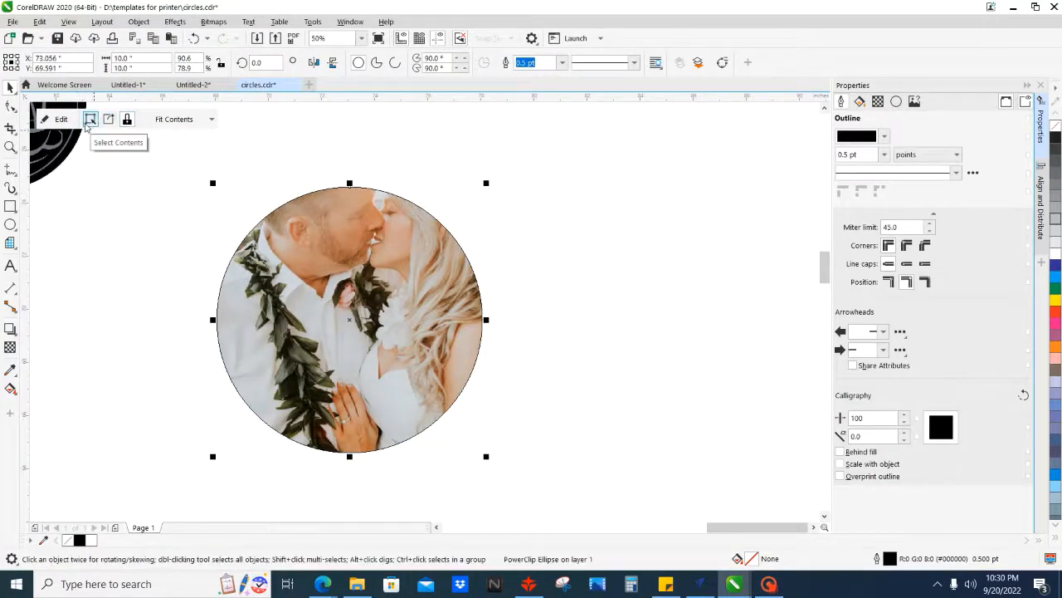
pyautogui.click(90, 119)
pyautogui.moveTo(355, 310); pyautogui.dragTo(342, 375)
# - Scale the clipped photo down to about 12.1 by 18.2 inches and reposition it so the couple fills the circle
pyautogui.scroll(-2, 340, 373)
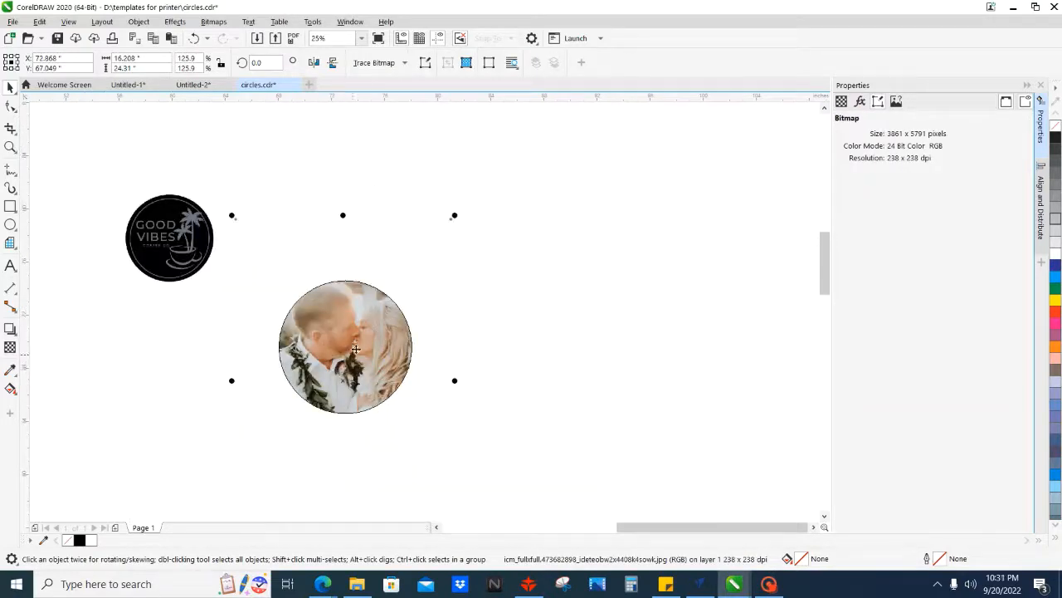
pyautogui.moveTo(455, 215); pyautogui.dragTo(401, 274)
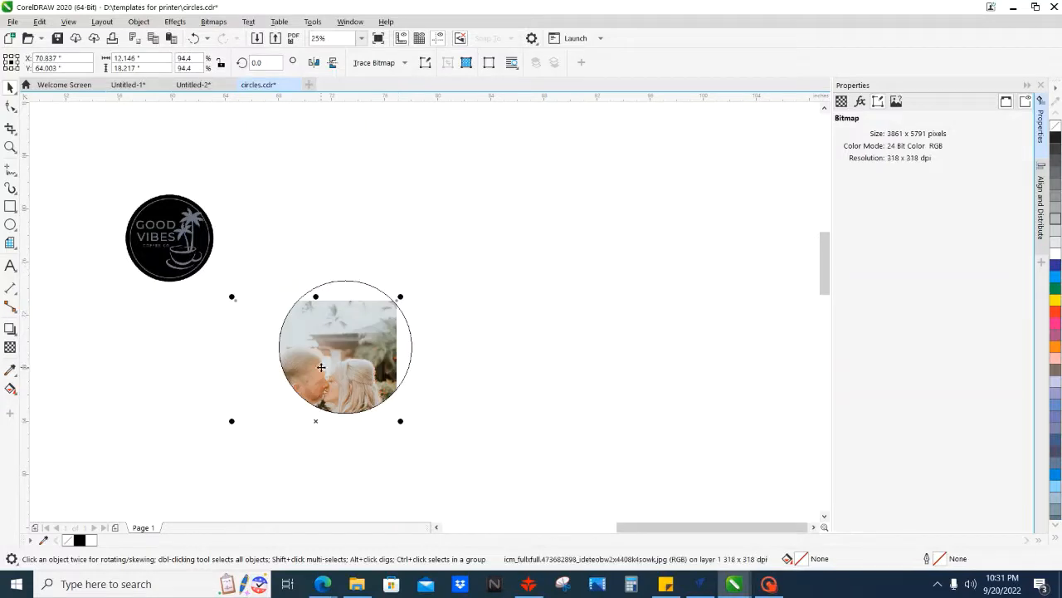
pyautogui.scroll(1, 322, 369)
pyautogui.moveTo(322, 369); pyautogui.dragTo(375, 287)
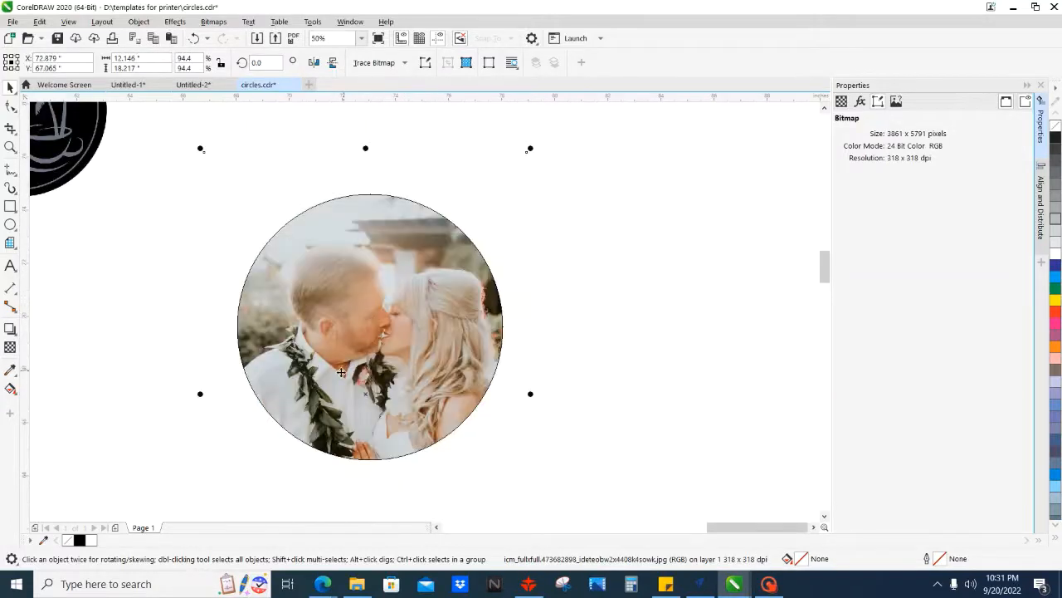
# - Extract the wedding photo from the PowerClip circle and move it clear of the empty frame's right side
pyautogui.click(165, 259)
pyautogui.click(290, 328)
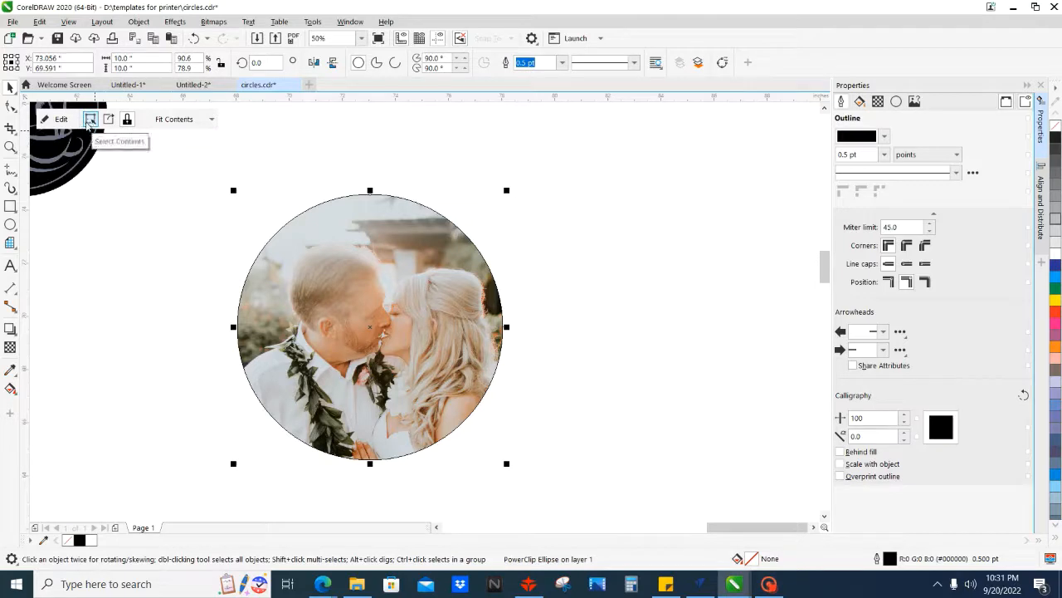
pyautogui.click(209, 362)
pyautogui.click(349, 339)
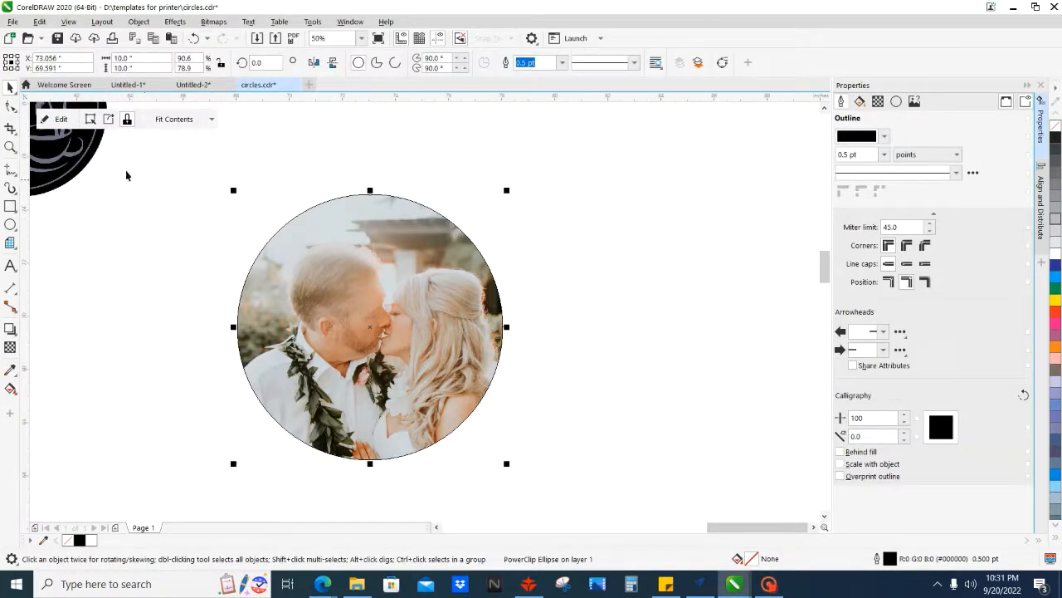
pyautogui.click(108, 122)
pyautogui.scroll(-2, 212, 259)
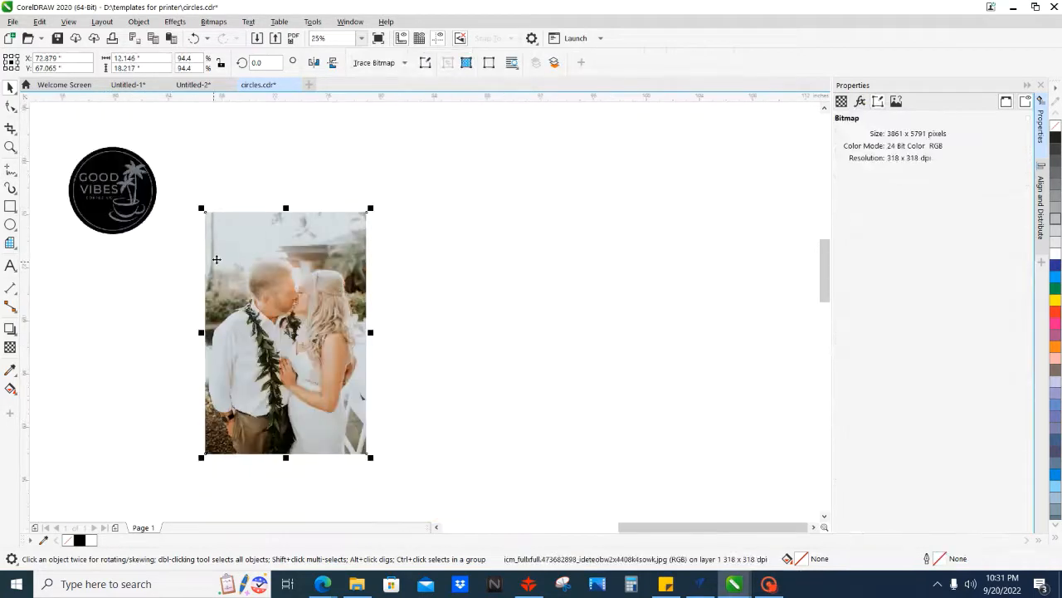
pyautogui.moveTo(213, 256); pyautogui.dragTo(417, 224)
pyautogui.click(334, 469)
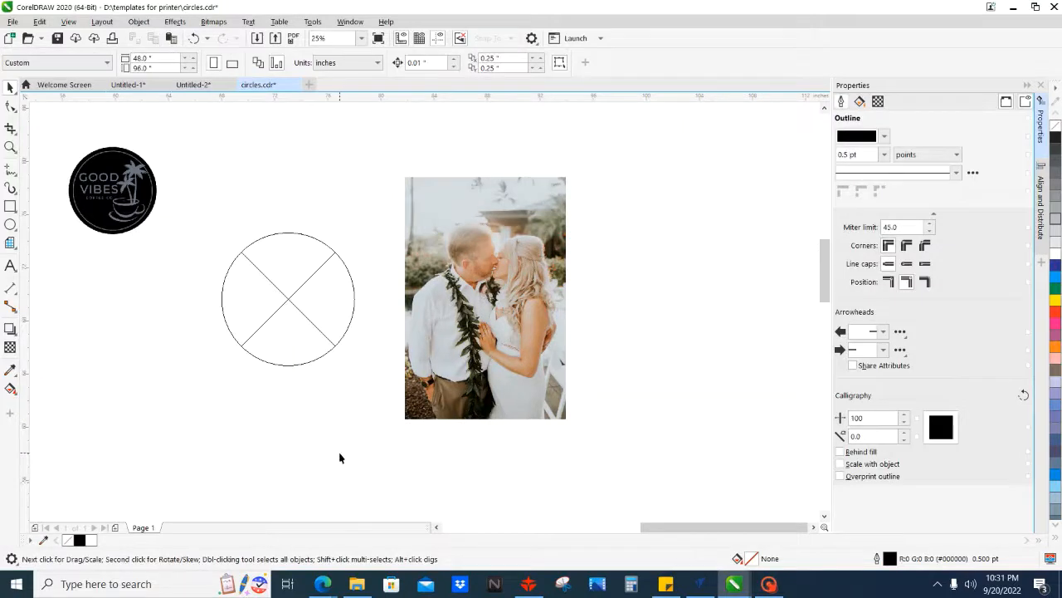
# - Move the empty circle frame slightly up and right, and bring the wedding photo closer to its right side
pyautogui.click(271, 313)
pyautogui.scroll(2, 275, 277)
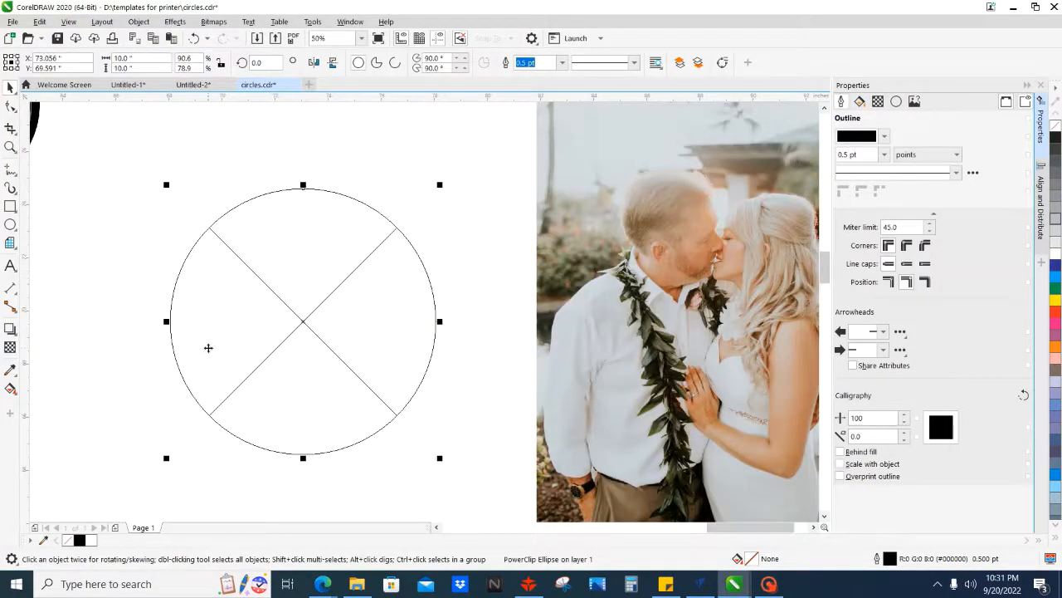
pyautogui.click(139, 265)
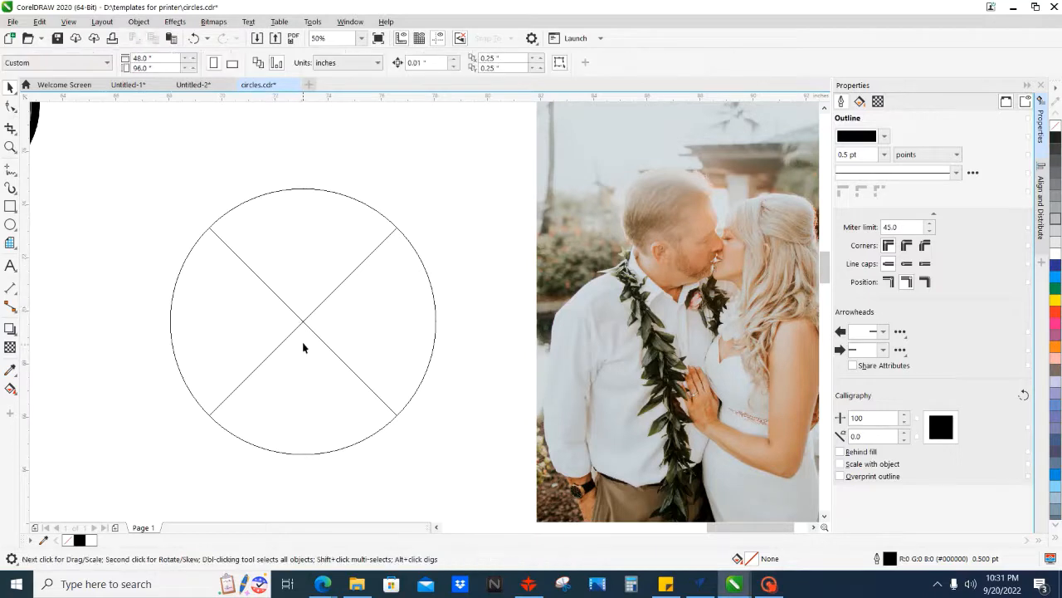
pyautogui.click(295, 318)
pyautogui.moveTo(225, 368); pyautogui.dragTo(253, 351)
pyautogui.click(708, 307)
pyautogui.moveTo(706, 308); pyautogui.dragTo(626, 321)
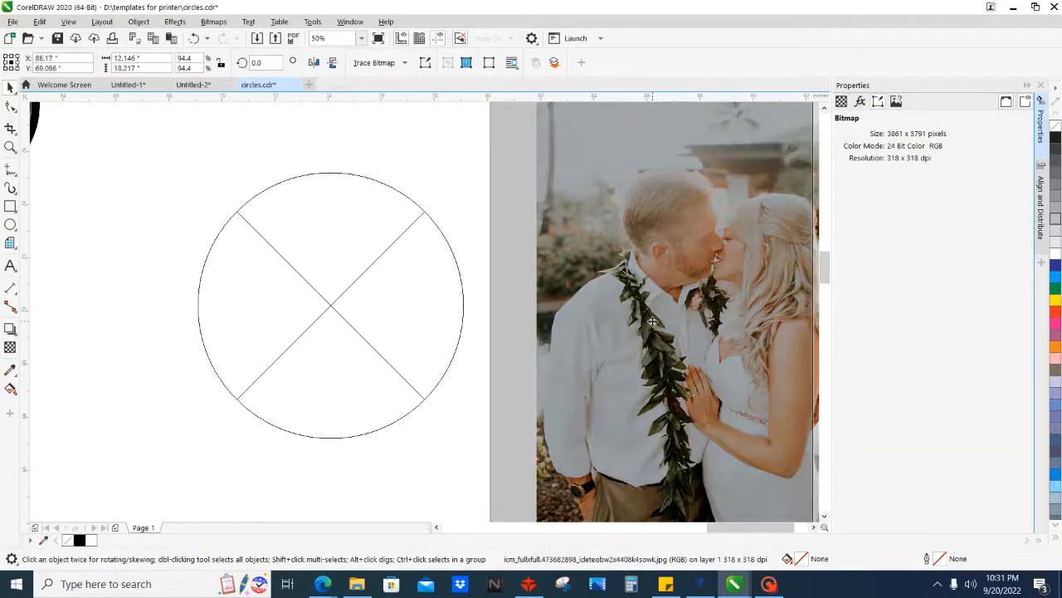
# - Remove the PowerClip frame from the empty 10-inch circle to turn it back into a plain ellipse
pyautogui.click(441, 330)
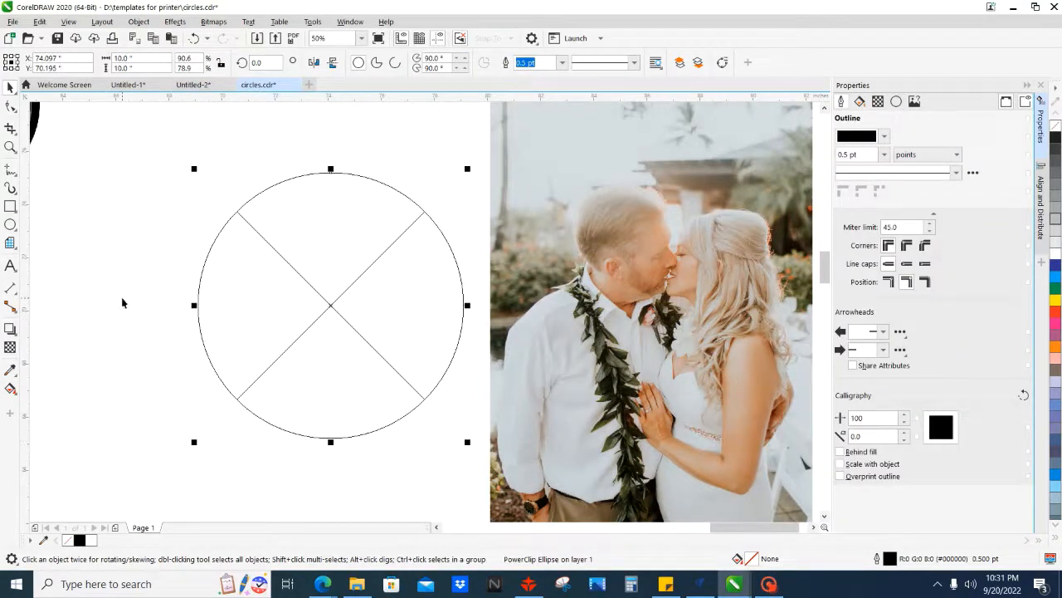
pyautogui.click(337, 308)
pyautogui.click(339, 299)
pyautogui.rightClick(308, 387)
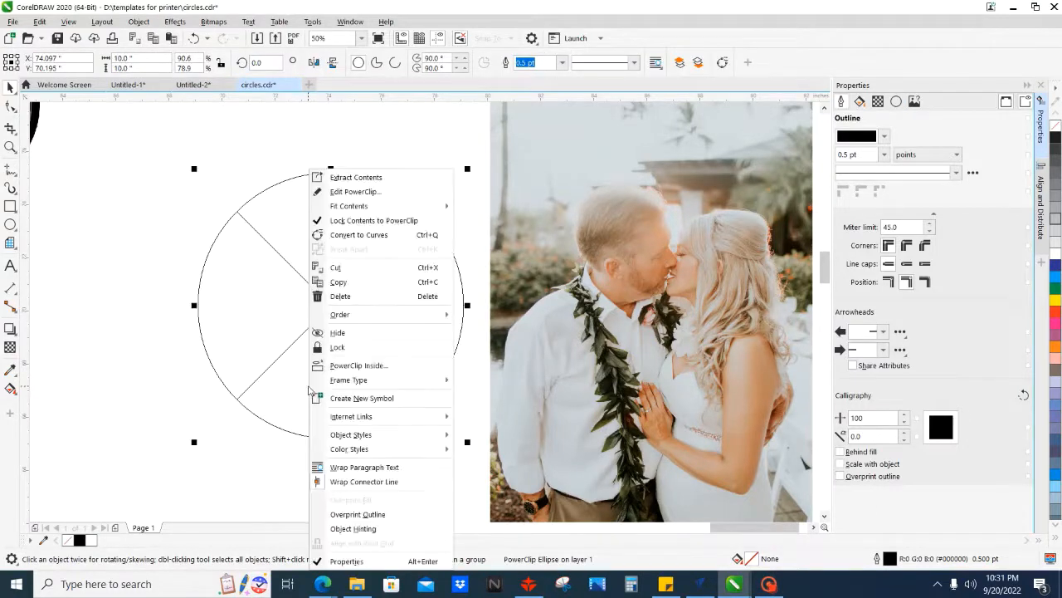
pyautogui.moveTo(365, 380)
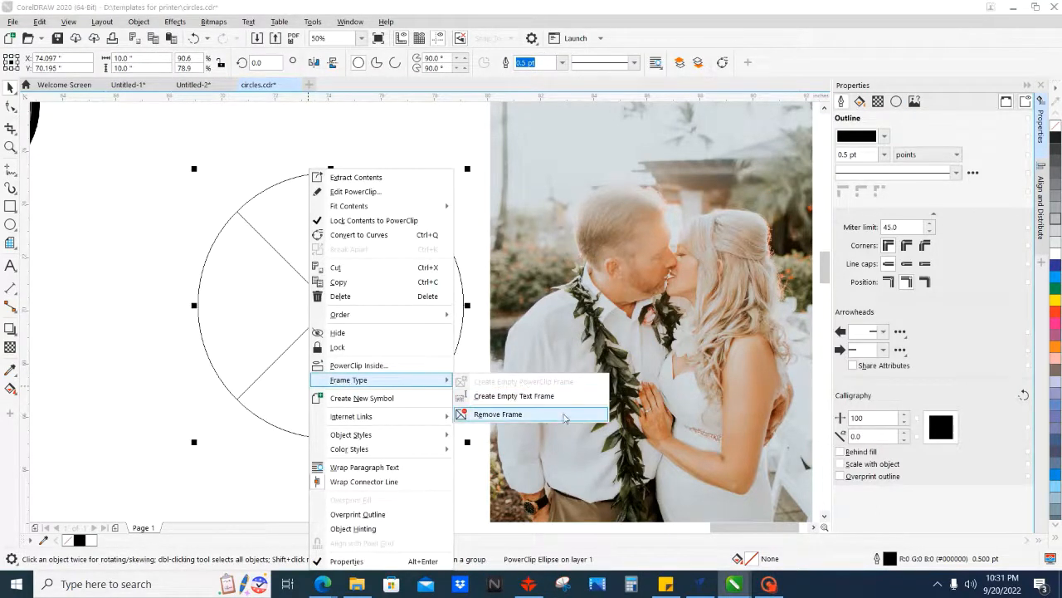
pyautogui.click(531, 414)
pyautogui.hscroll(2, 335, 302)
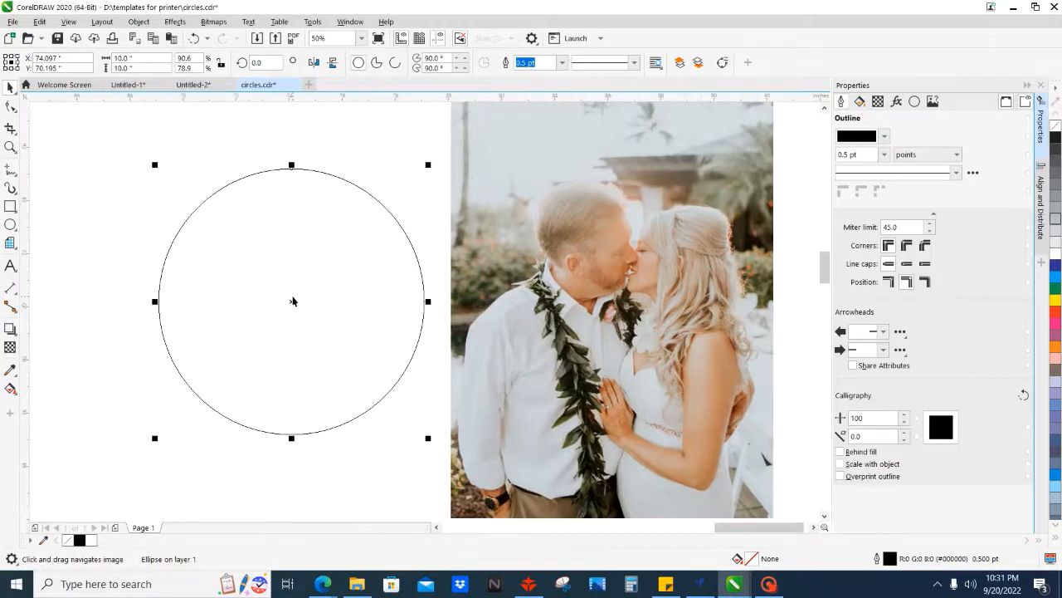
pyautogui.click(131, 356)
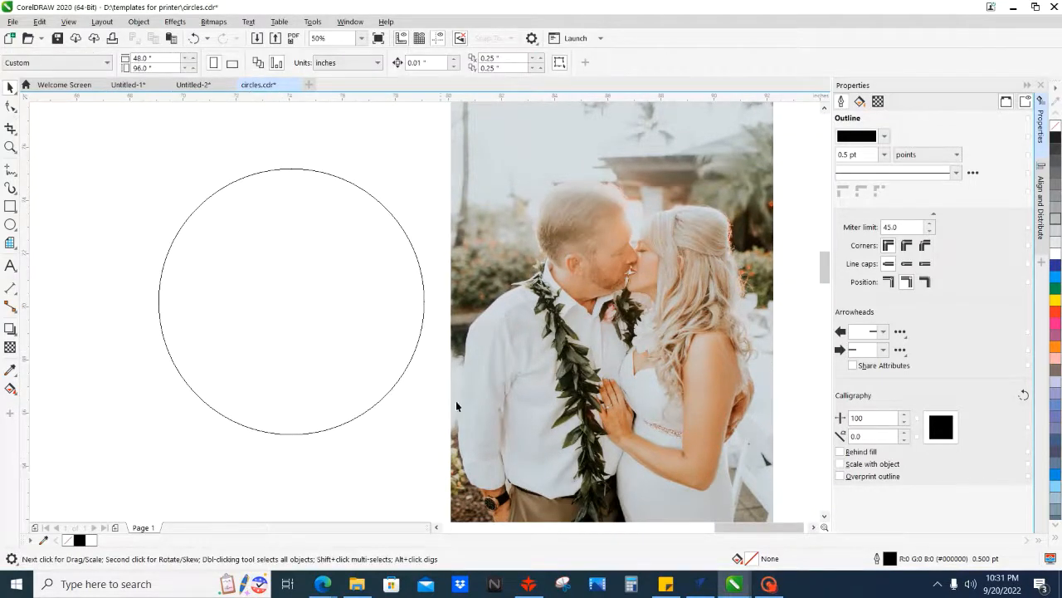
# - PowerClip the wedding photo inside the plain circle by dropping it onto the circle's right part
pyautogui.click(575, 309)
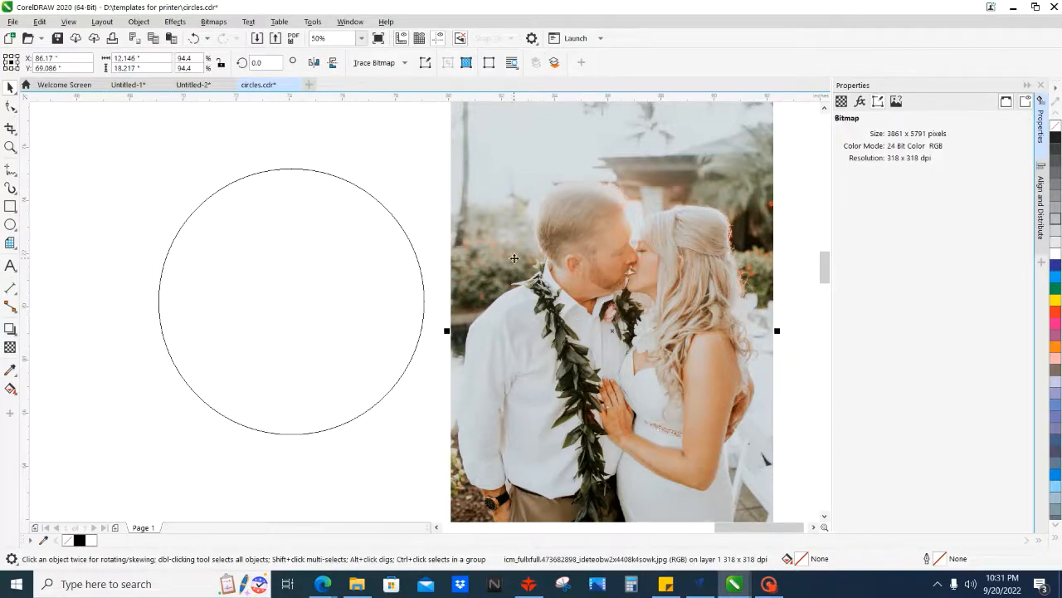
pyautogui.click(433, 195)
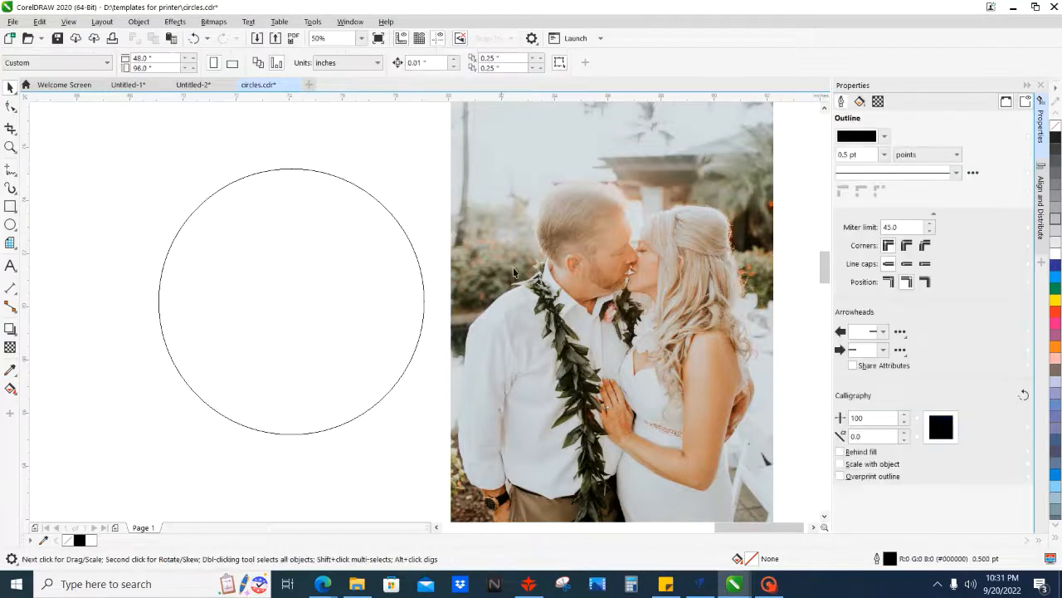
pyautogui.click(517, 273)
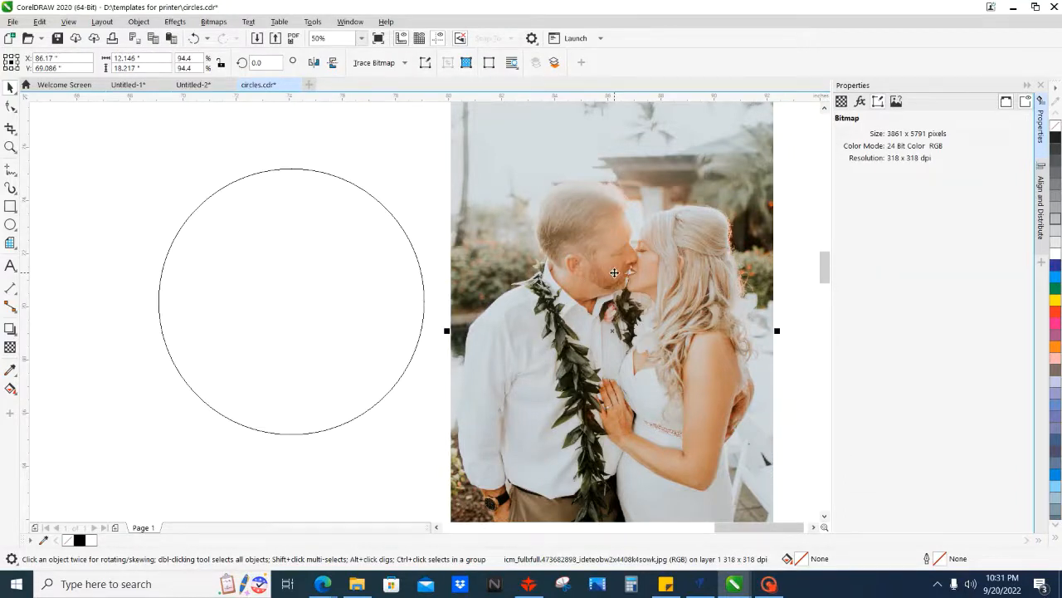
pyautogui.moveTo(615, 272); pyautogui.dragTo(414, 293)
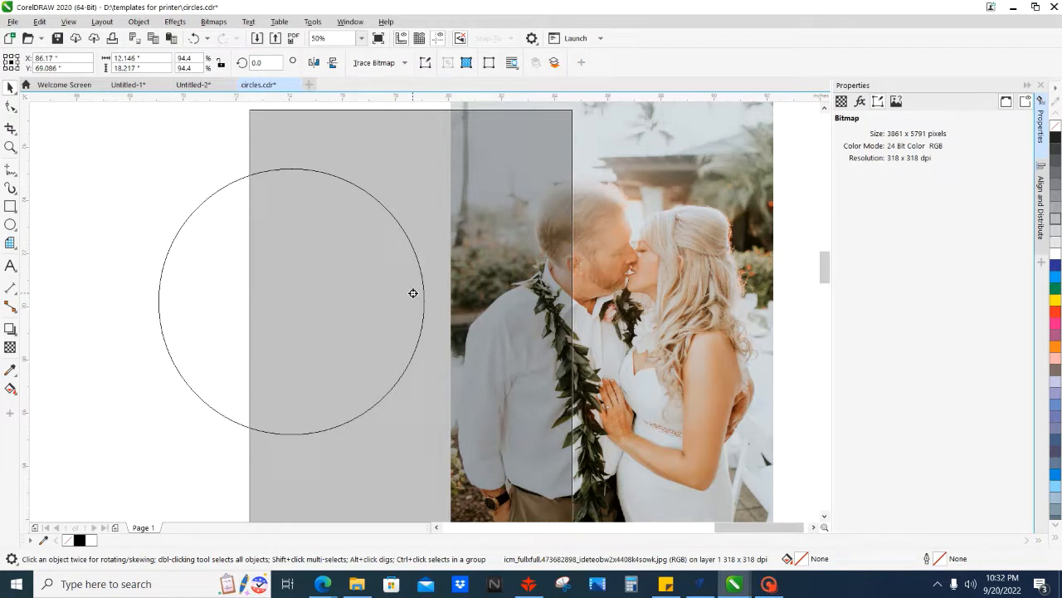
pyautogui.moveTo(413, 293); pyautogui.dragTo(413, 293)
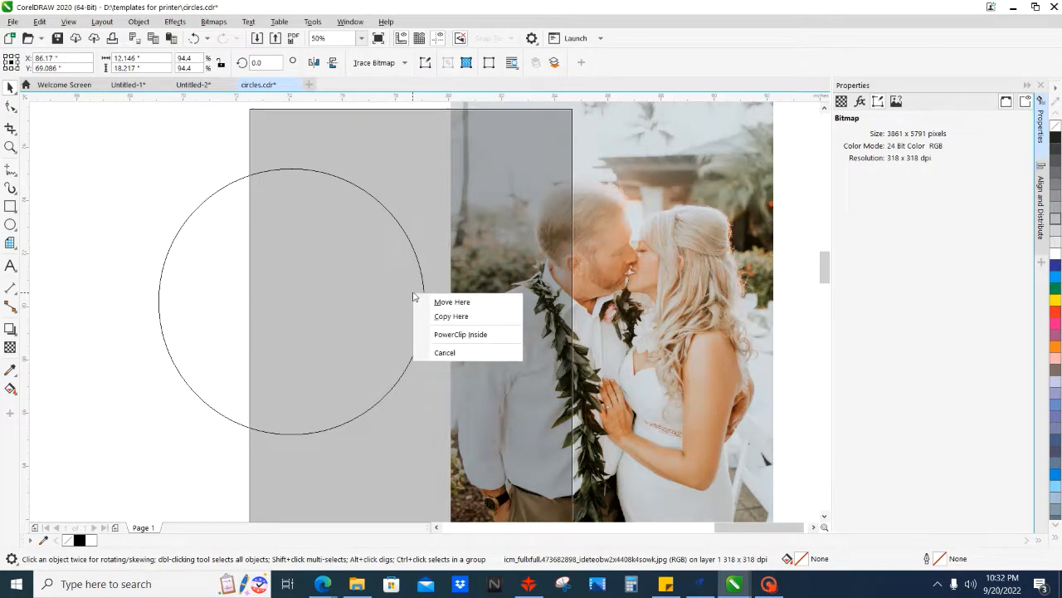
pyautogui.click(454, 336)
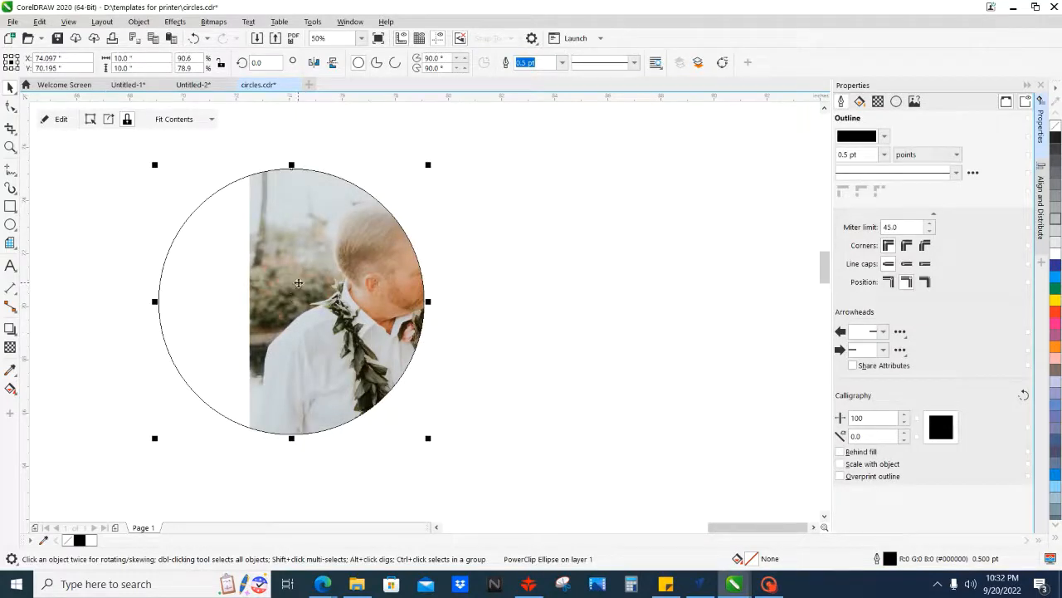
# - Select the contents of the PowerClip circle and move the photo left to bring the bride into the frame
pyautogui.moveTo(164, 278); pyautogui.dragTo(202, 283)
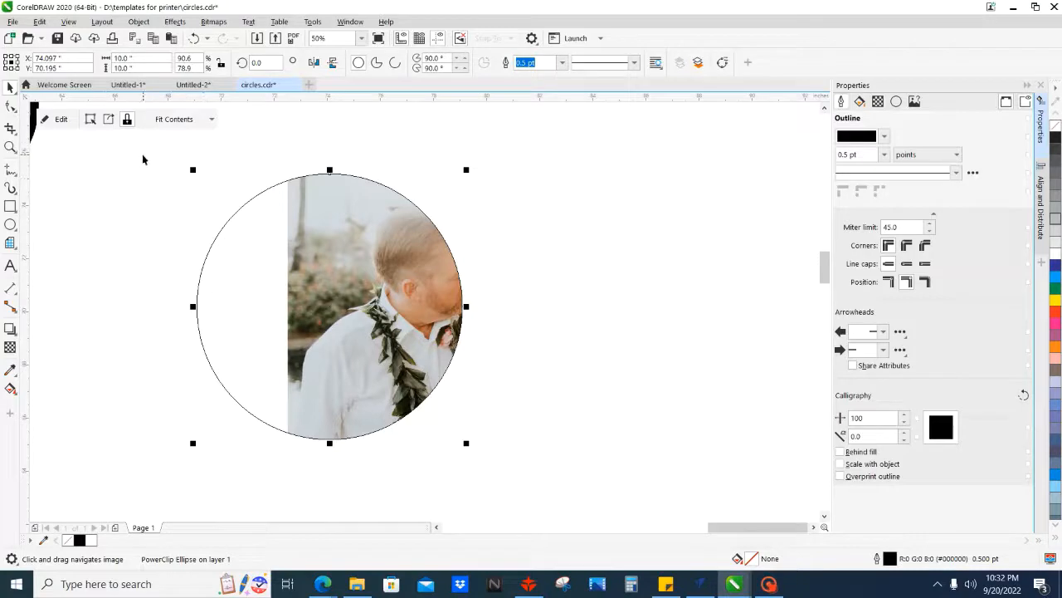
pyautogui.click(90, 119)
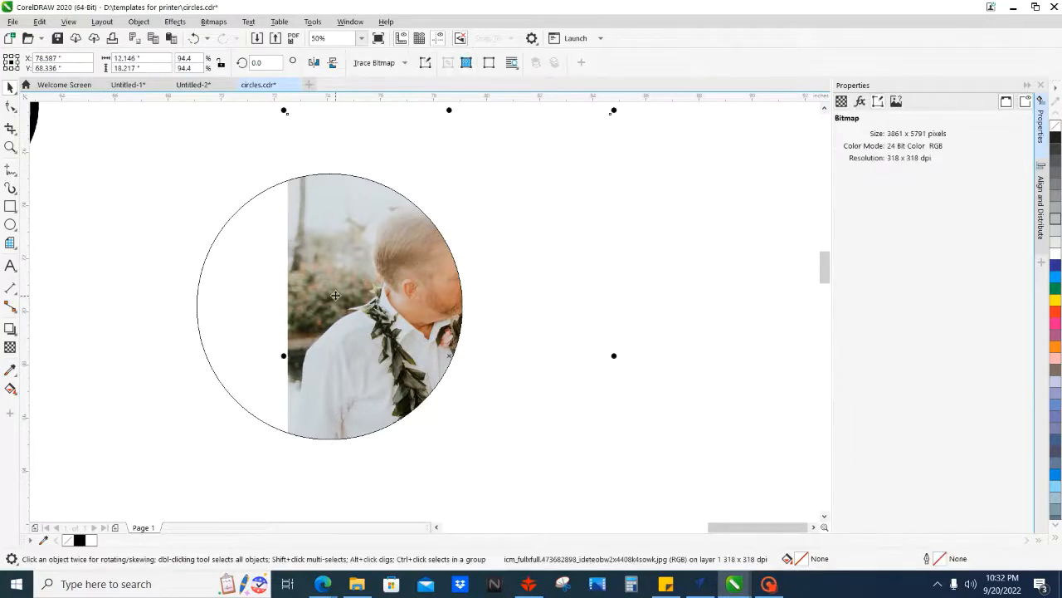
pyautogui.moveTo(340, 294); pyautogui.dragTo(291, 292)
pyautogui.click(213, 307)
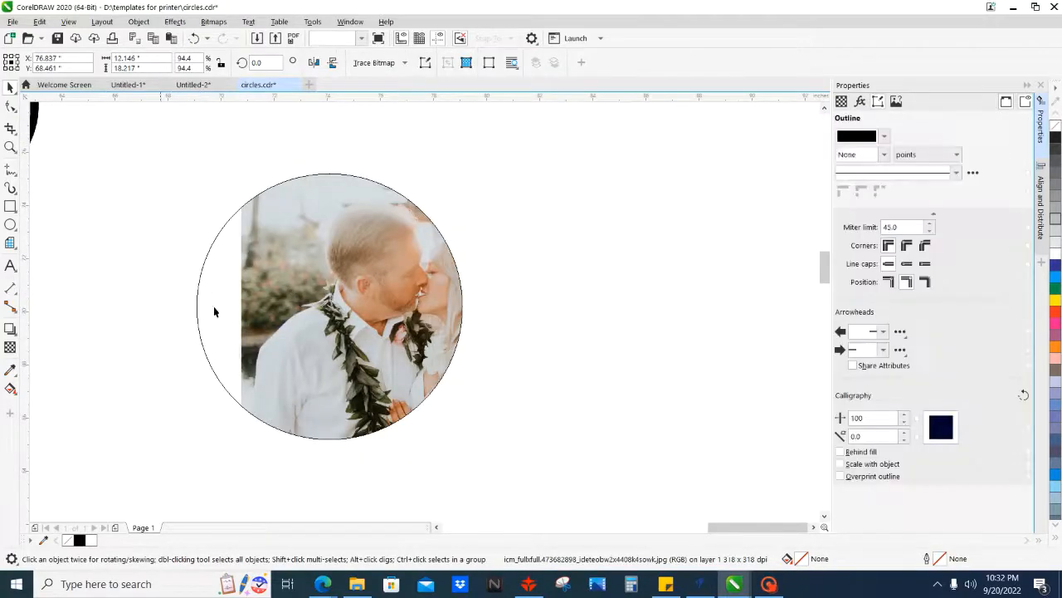
# - Try centering the clipped photo in the circle and apply the Fit Proportionally, Stretch to Fill and Fill Proportionally options
pyautogui.click(176, 119)
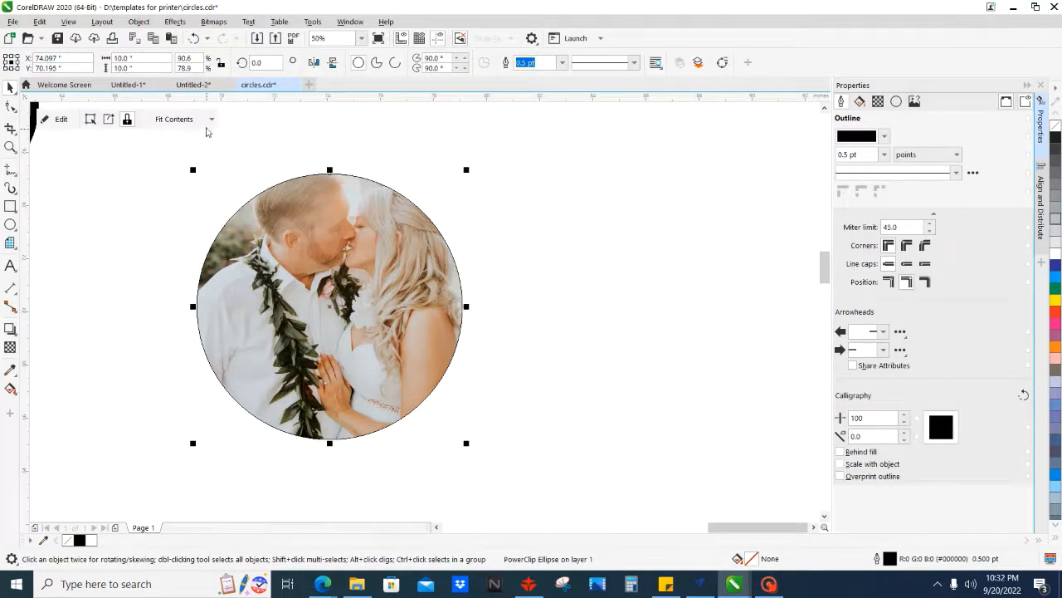
pyautogui.click(209, 120)
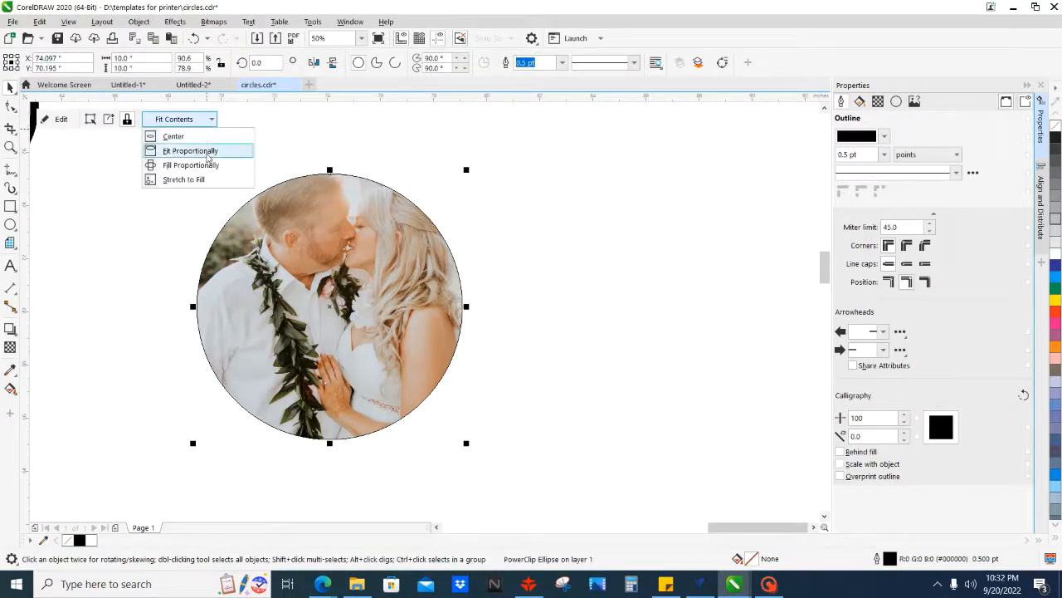
pyautogui.click(193, 151)
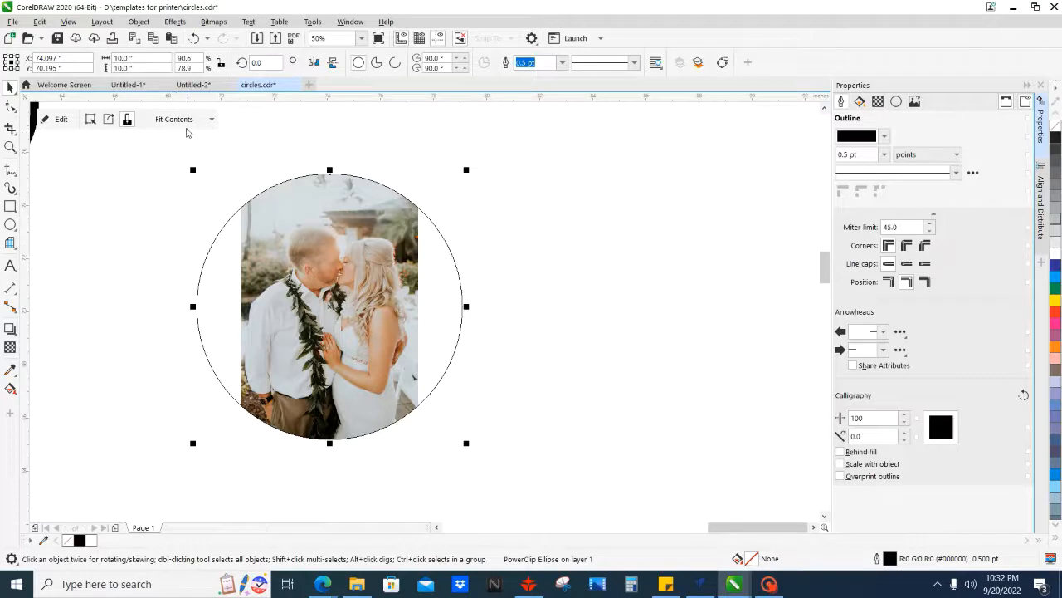
pyautogui.click(188, 121)
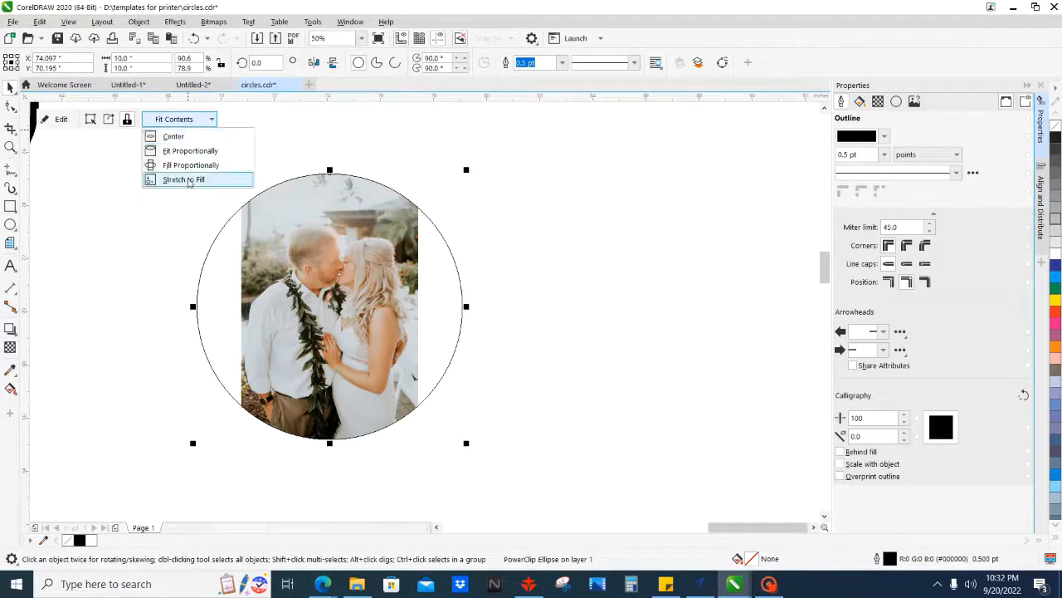
pyautogui.click(186, 179)
pyautogui.click(191, 121)
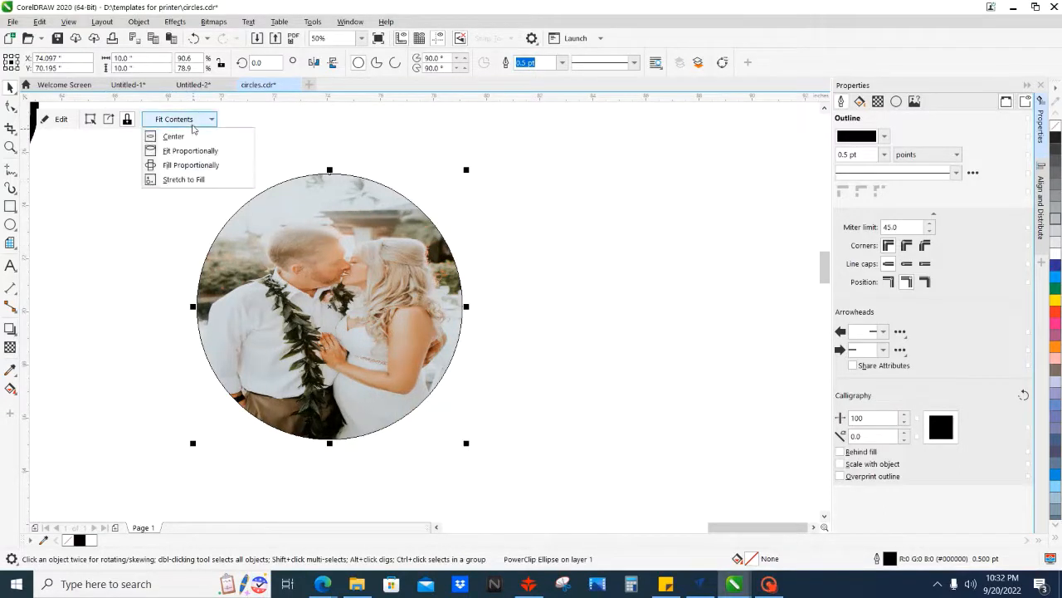
pyautogui.click(195, 163)
pyautogui.click(136, 228)
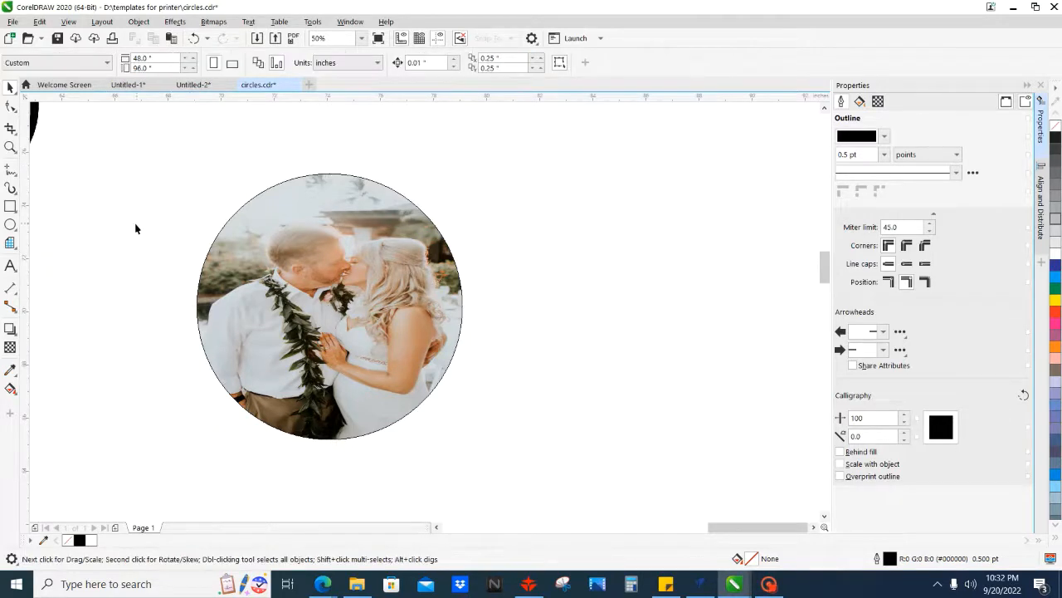
# - Undo the content fitting, the photo repositioning and the PowerClip until the photo is outside the circle again
pyautogui.click(366, 287)
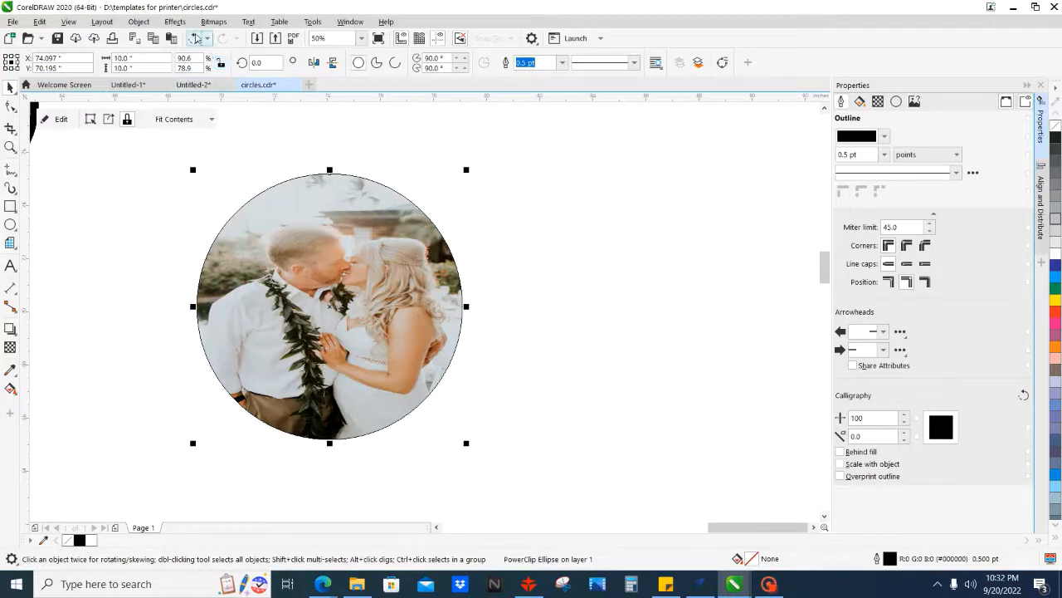
pyautogui.click(196, 39)
pyautogui.click(196, 39)
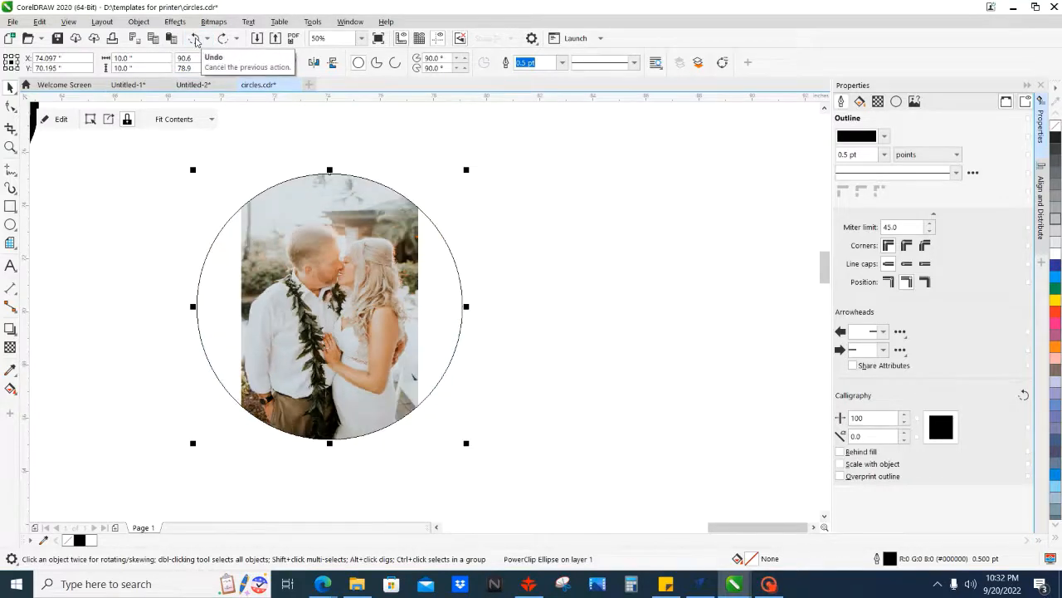
pyautogui.click(196, 39)
pyautogui.click(196, 39)
pyautogui.click(196, 39)
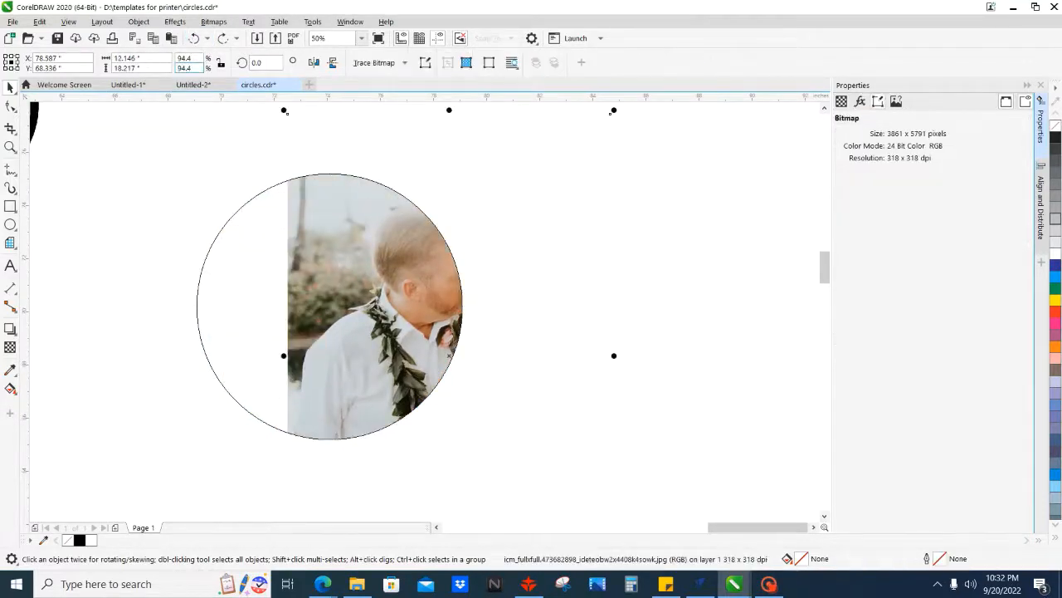
pyautogui.click(195, 39)
# - Delete the 10-inch circle beside the wedding photo
pyautogui.click(406, 321)
pyautogui.scroll(-2, 349, 303)
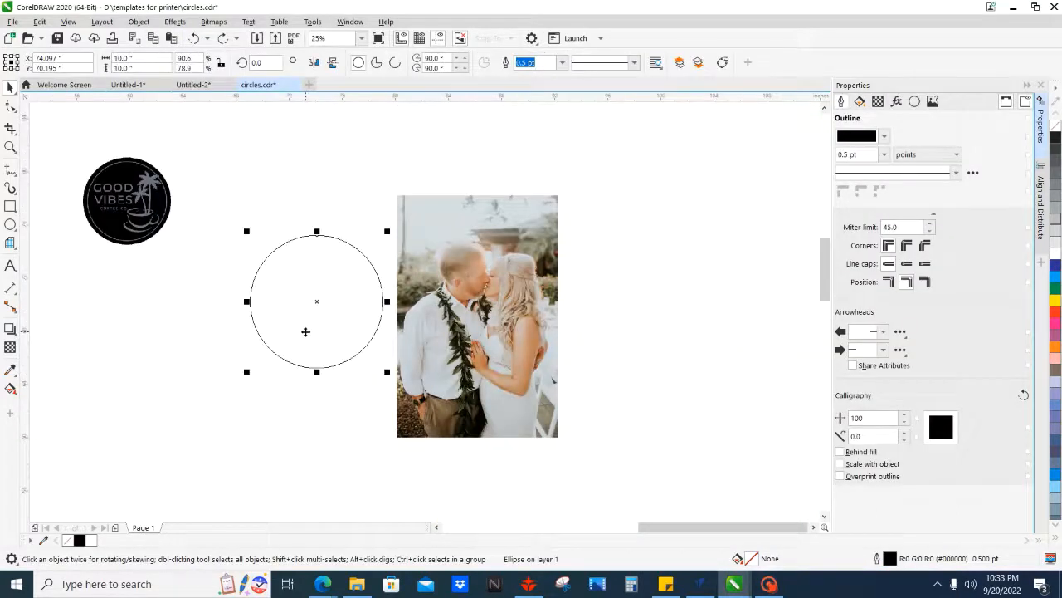
pyautogui.press('Delete')
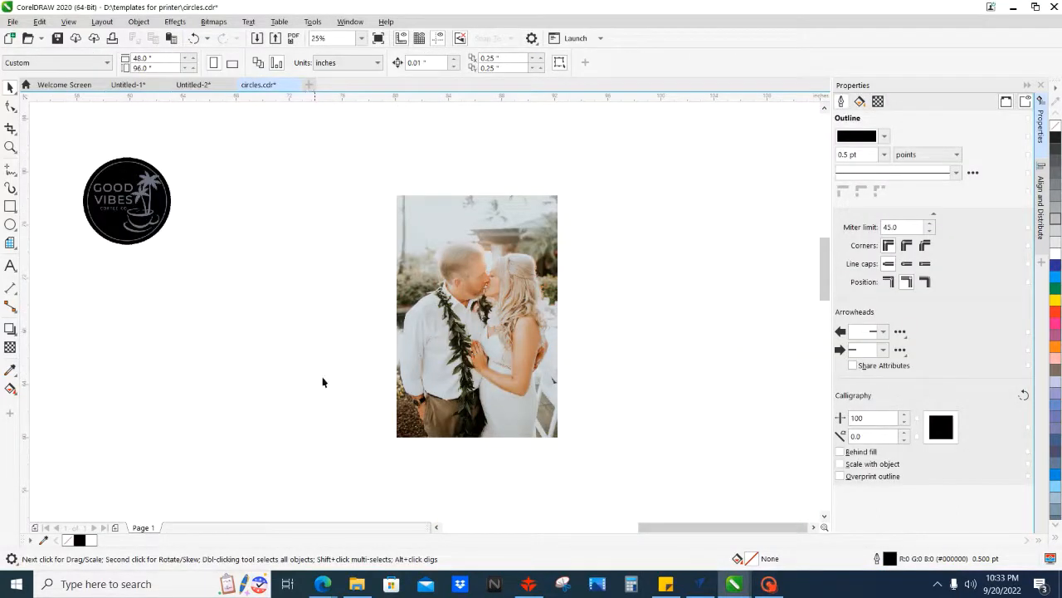
# - Draw a downward-pointing triangle about 8.5 by 11.7 inches between the logo and the wedding photo, using the Common Shapes tool
pyautogui.click(15, 231)
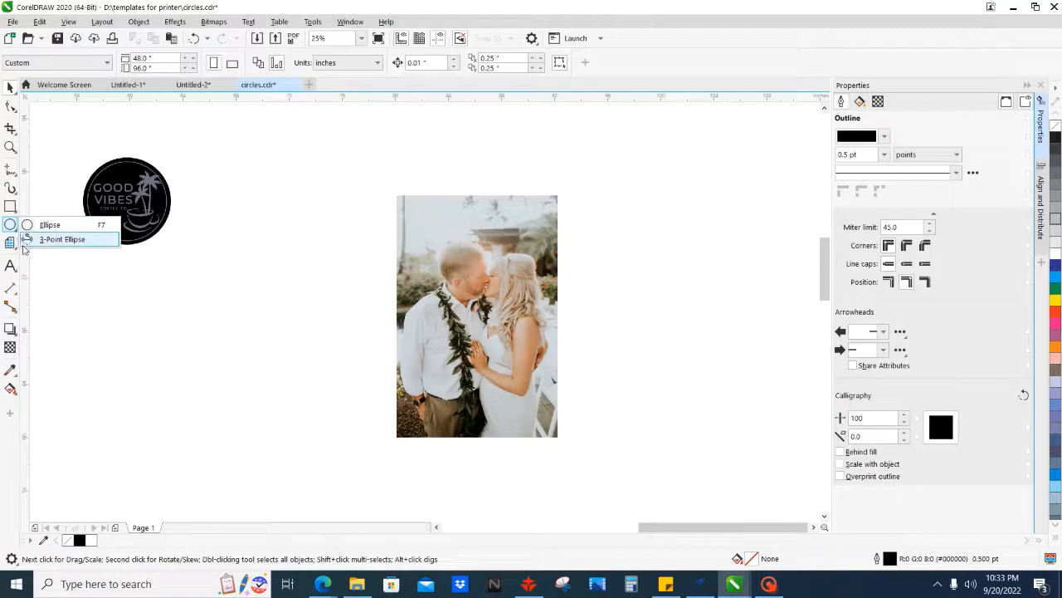
pyautogui.click(16, 249)
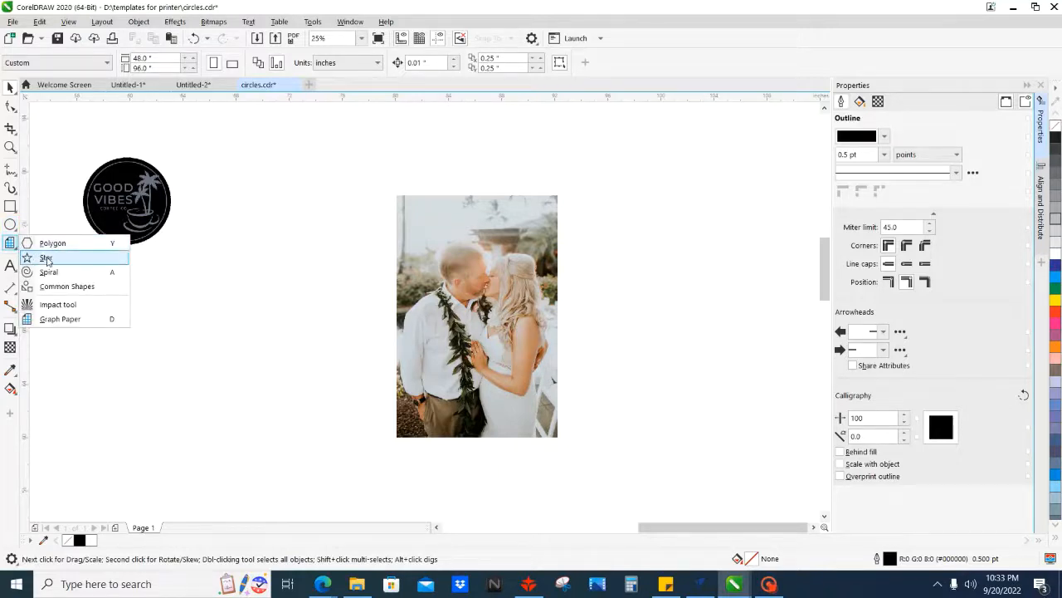
pyautogui.click(58, 286)
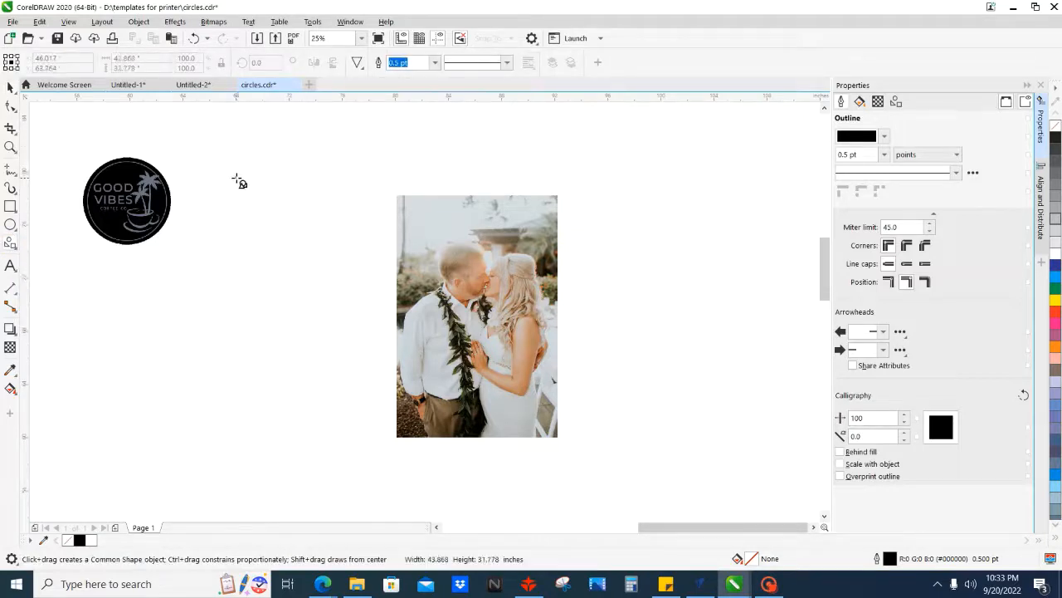
pyautogui.moveTo(233, 173); pyautogui.dragTo(352, 334)
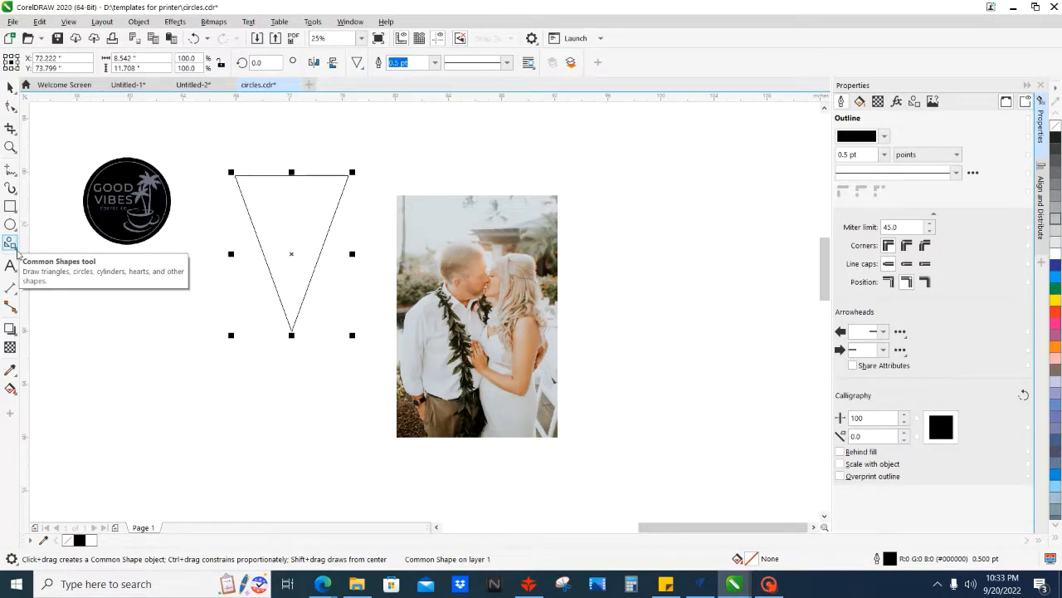
# - Draw a box-with-up-arrow common shape about 7.1 by 9 inches between the logo and the triangle's lower tip
pyautogui.click(9, 248)
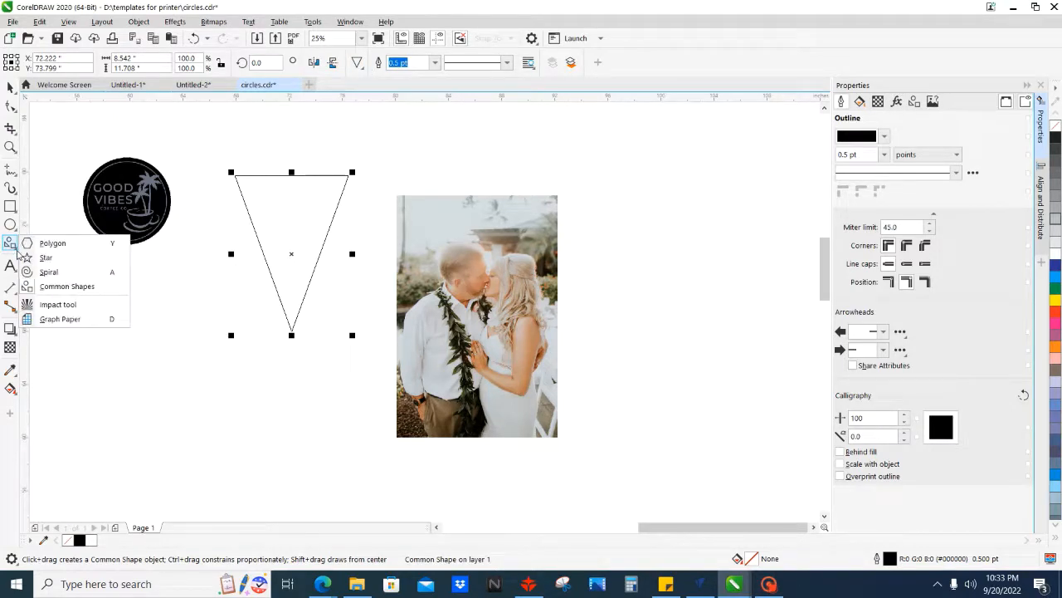
pyautogui.click(358, 64)
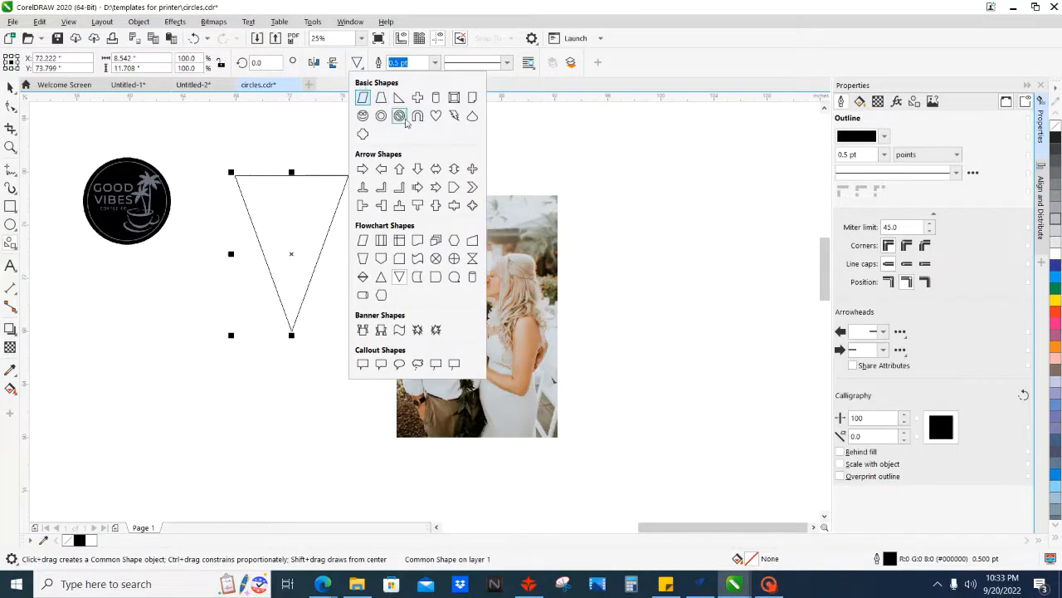
pyautogui.click(399, 205)
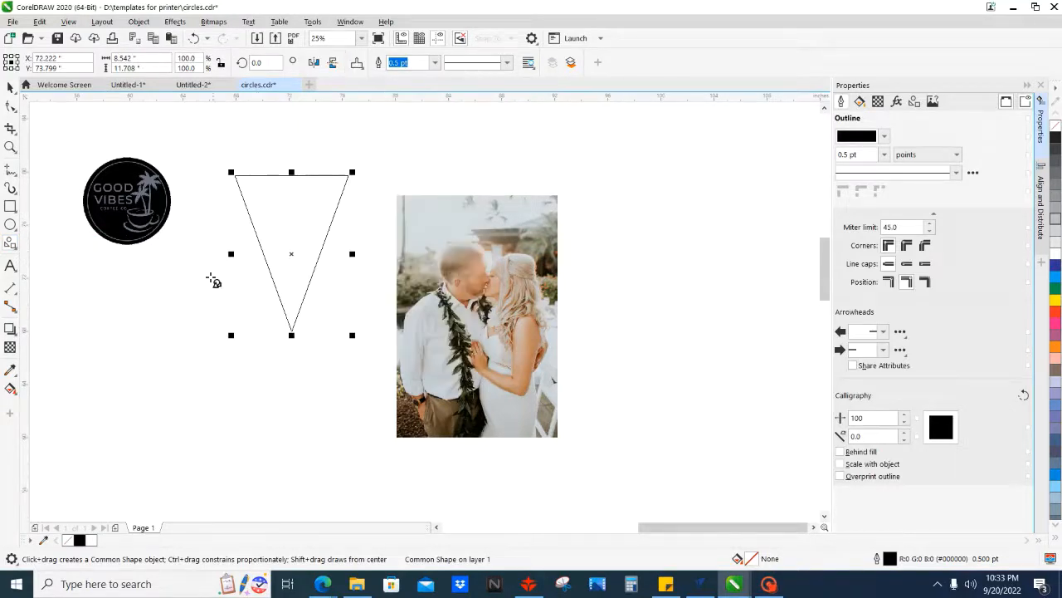
pyautogui.moveTo(169, 267); pyautogui.dragTo(264, 386)
pyautogui.click(10, 87)
pyautogui.click(343, 298)
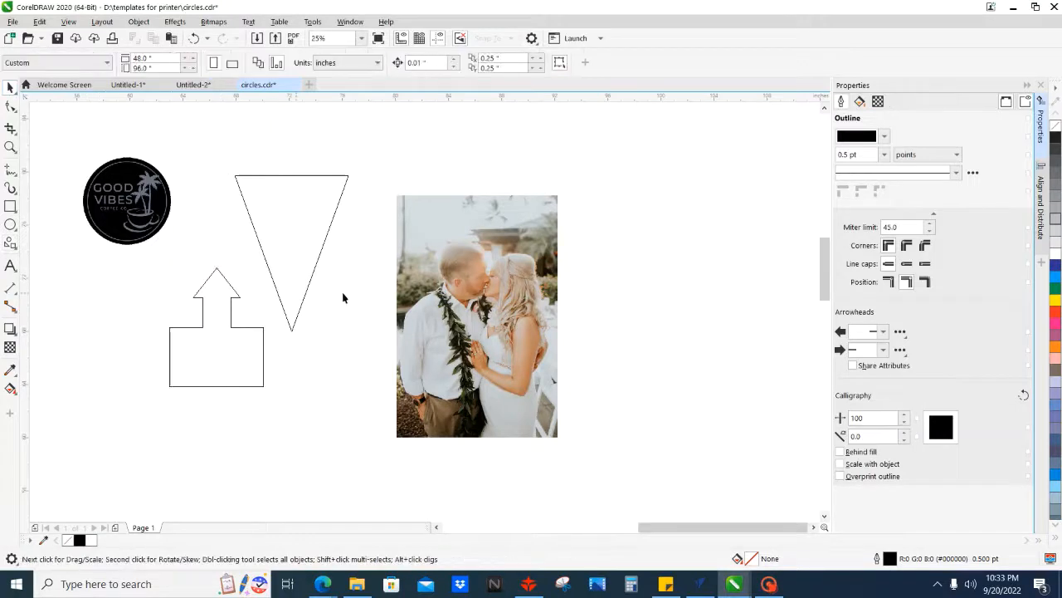
# - Move the wedding photo slightly up and closer to the triangle
pyautogui.click(539, 295)
pyautogui.rightClick(528, 292)
pyautogui.click(366, 309)
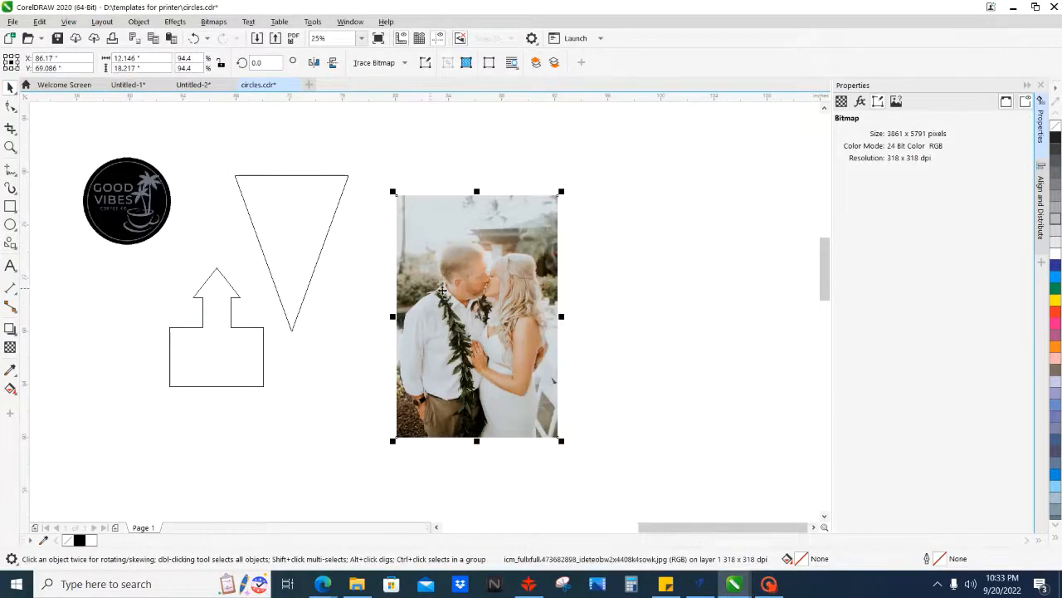
pyautogui.moveTo(457, 313); pyautogui.dragTo(442, 264)
pyautogui.rightClick(443, 266)
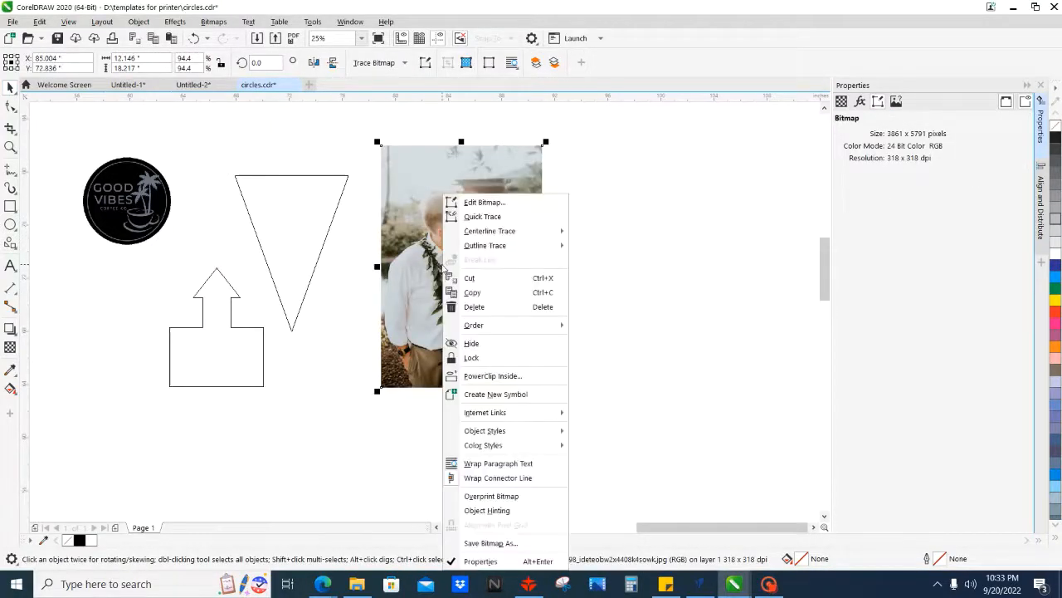
pyautogui.click(356, 405)
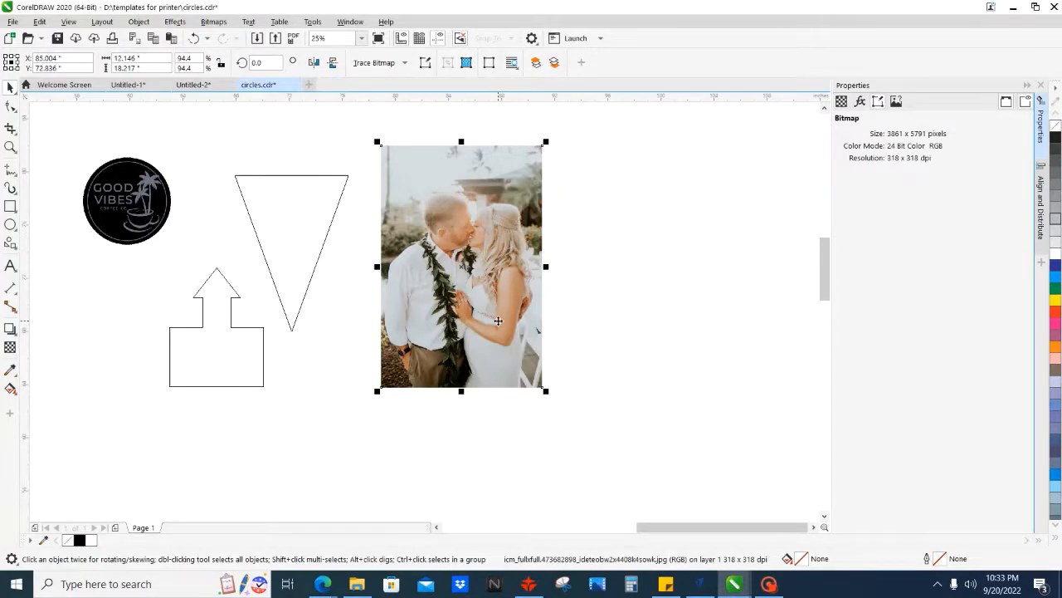
pyautogui.click(630, 343)
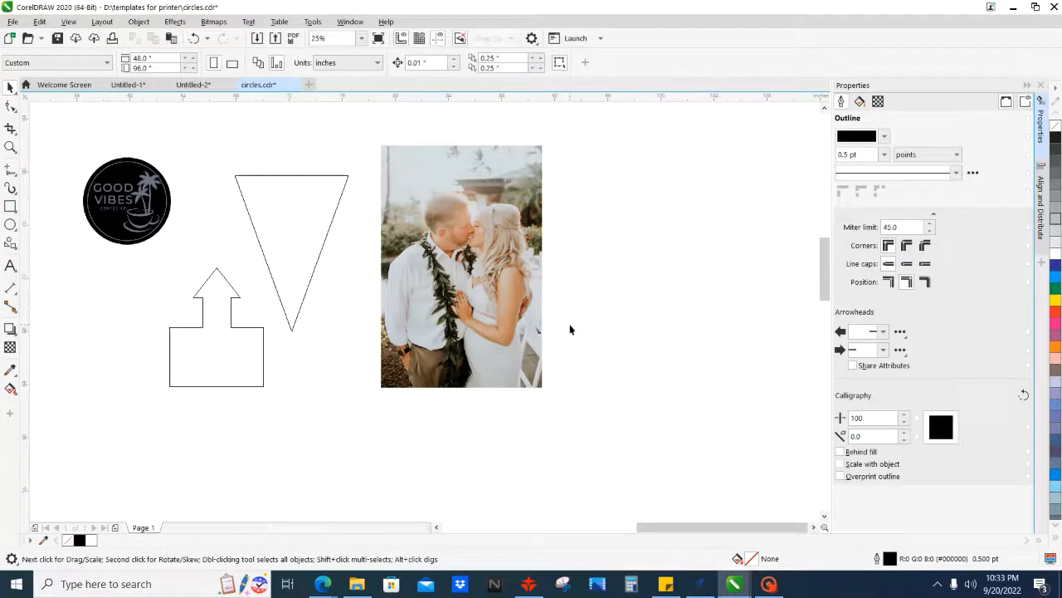
# - Duplicate the wedding photo so one extra copy lies below the triangle, deleting the surplus copy beyond the original
pyautogui.click(467, 301)
pyautogui.moveTo(467, 302); pyautogui.dragTo(679, 309)
pyautogui.click(470, 288)
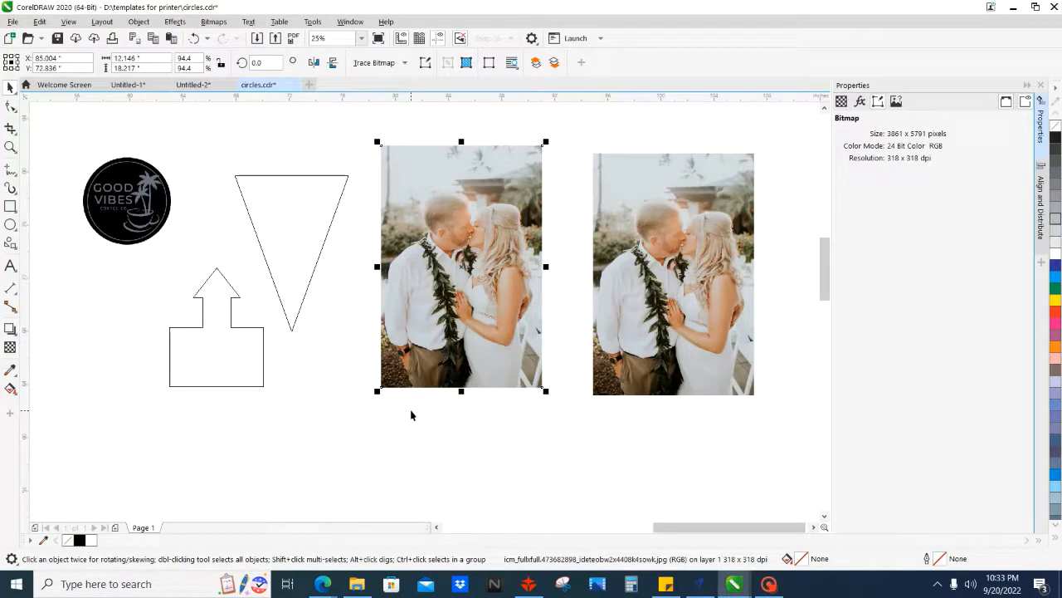
pyautogui.moveTo(397, 376); pyautogui.dragTo(382, 353)
pyautogui.click(649, 291)
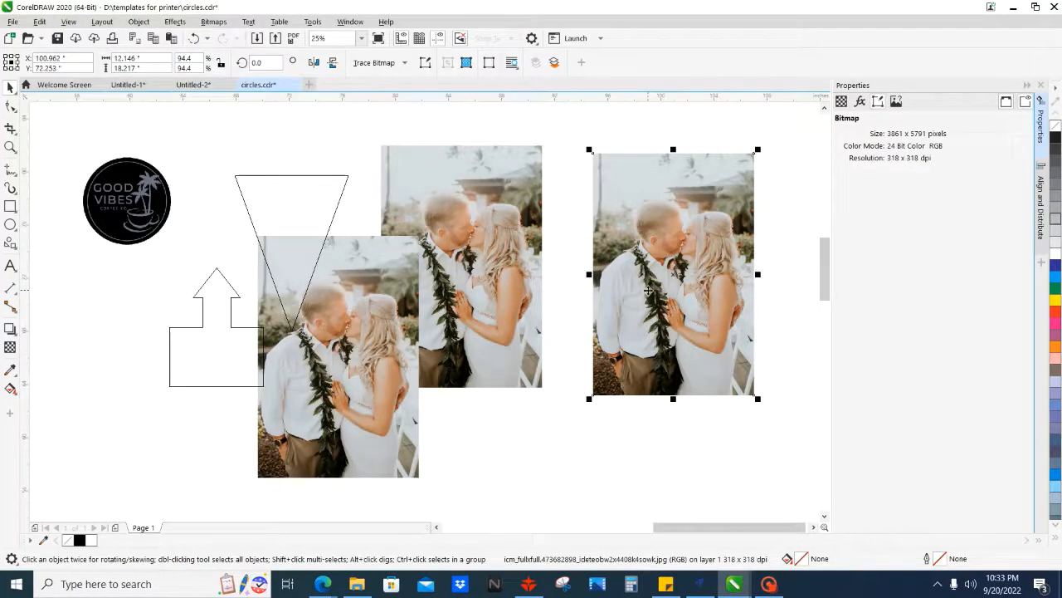
pyautogui.press('Delete')
pyautogui.moveTo(356, 282); pyautogui.dragTo(351, 358)
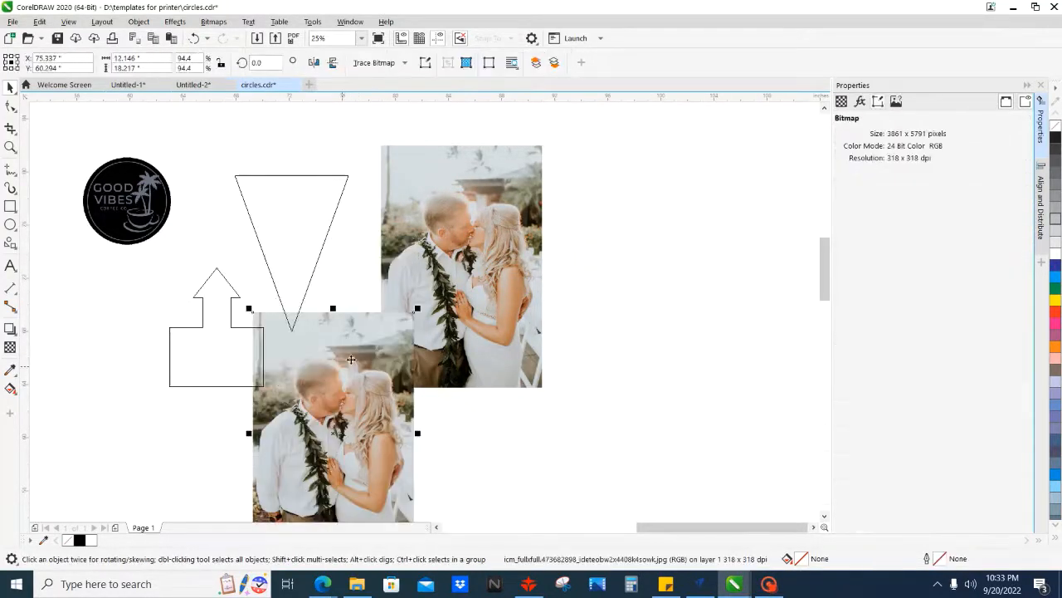
# - PowerClip the upper wedding photo inside the triangle and the lower copy inside the box-with-arrow shape
pyautogui.moveTo(473, 270); pyautogui.dragTo(303, 240)
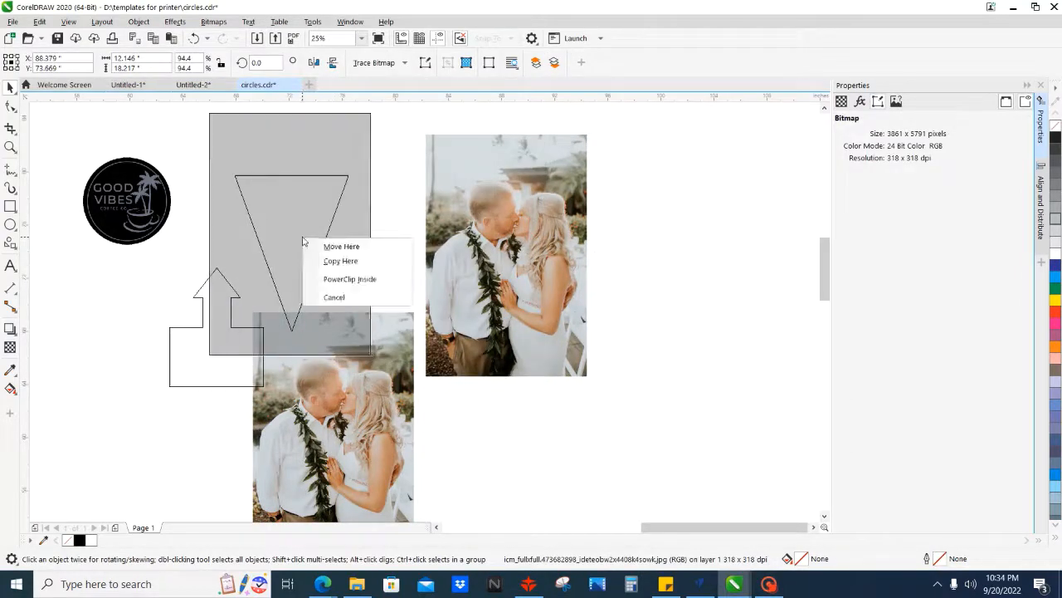
pyautogui.click(336, 279)
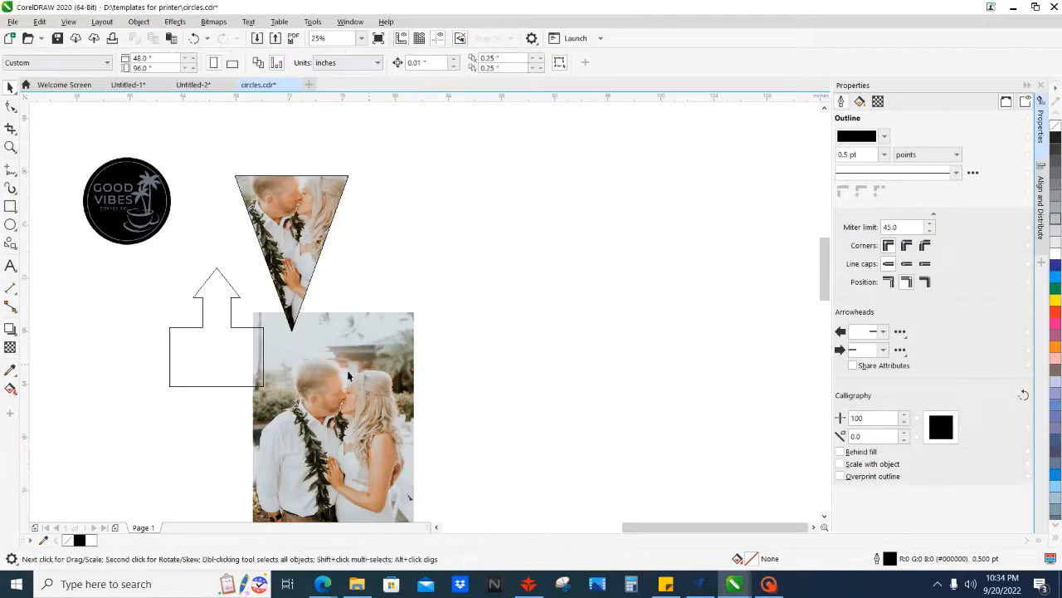
pyautogui.scroll(-2, 347, 376)
pyautogui.hscroll(-3, 347, 376)
pyautogui.moveTo(382, 372); pyautogui.dragTo(446, 299)
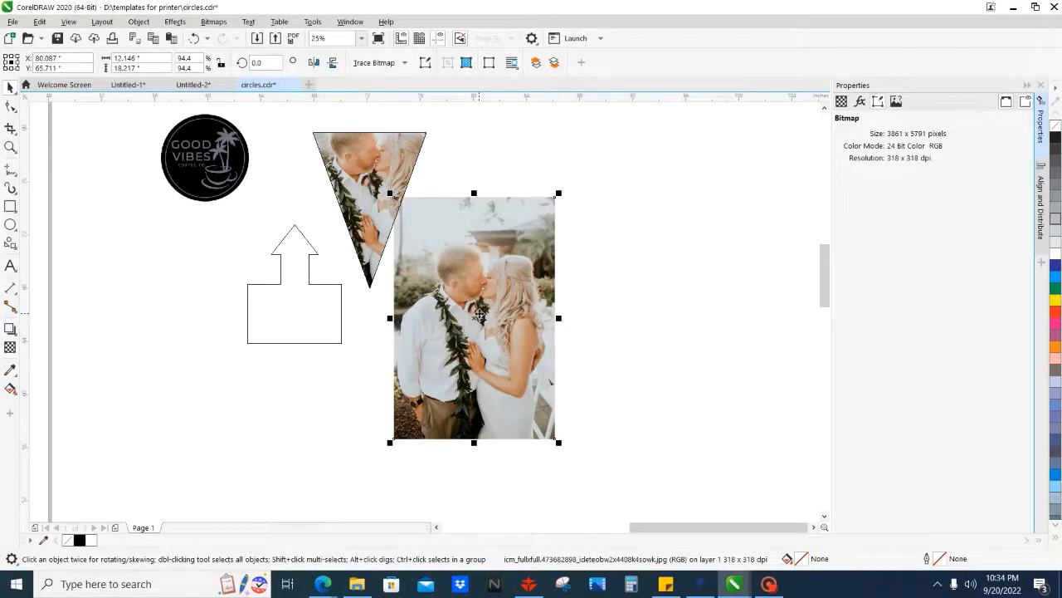
pyautogui.rightClick(479, 314)
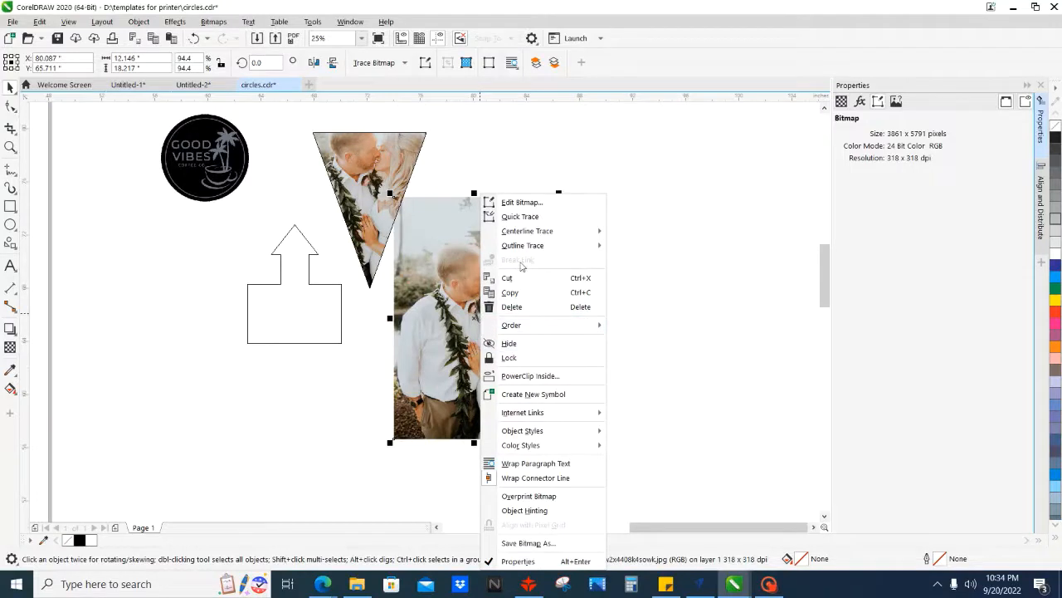
pyautogui.click(535, 376)
pyautogui.click(298, 304)
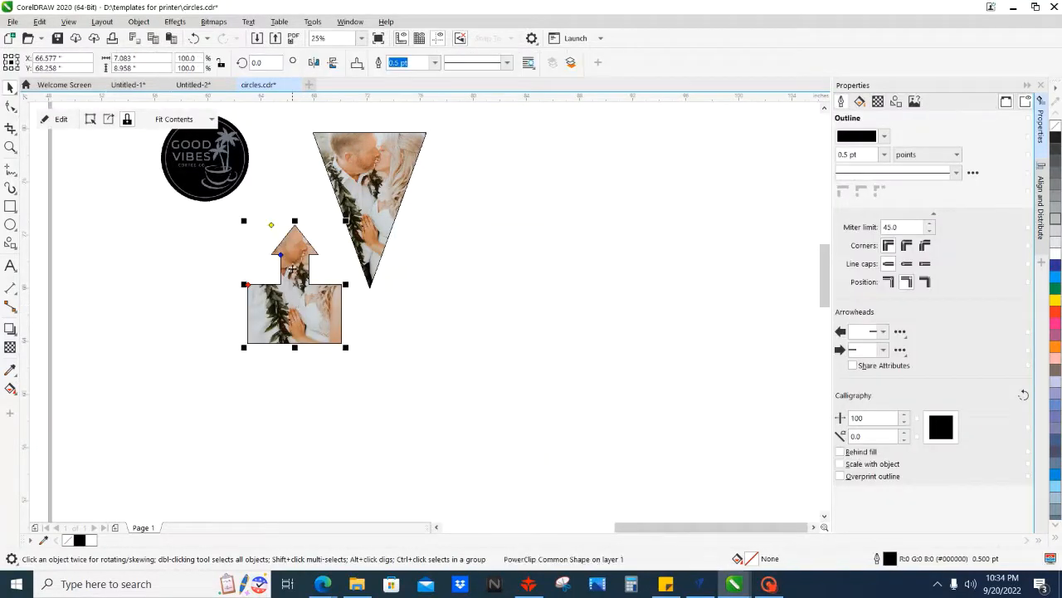
# - Select the PowerClip contents of the box-with-arrow shape and move the photo down until the couple's faces fill the box
pyautogui.scroll(1, 292, 254)
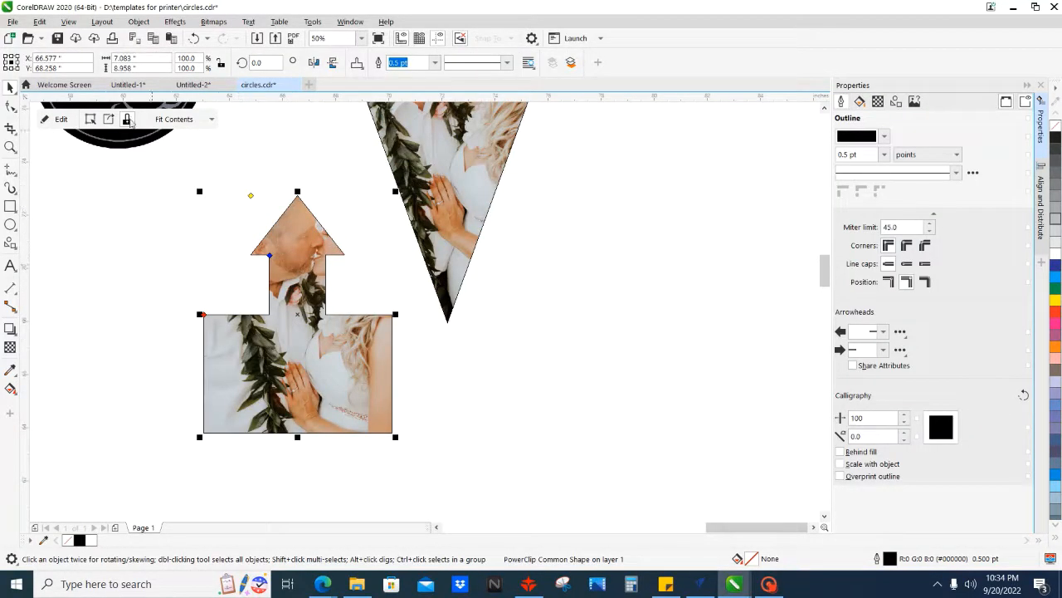
pyautogui.click(90, 118)
pyautogui.moveTo(308, 230); pyautogui.dragTo(312, 303)
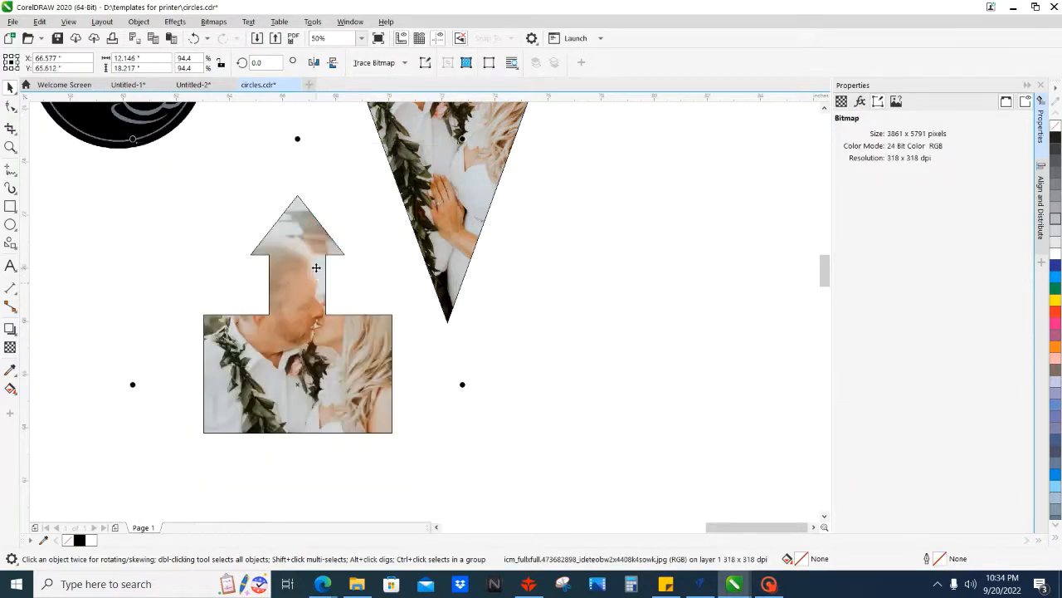
pyautogui.moveTo(317, 267); pyautogui.dragTo(308, 331)
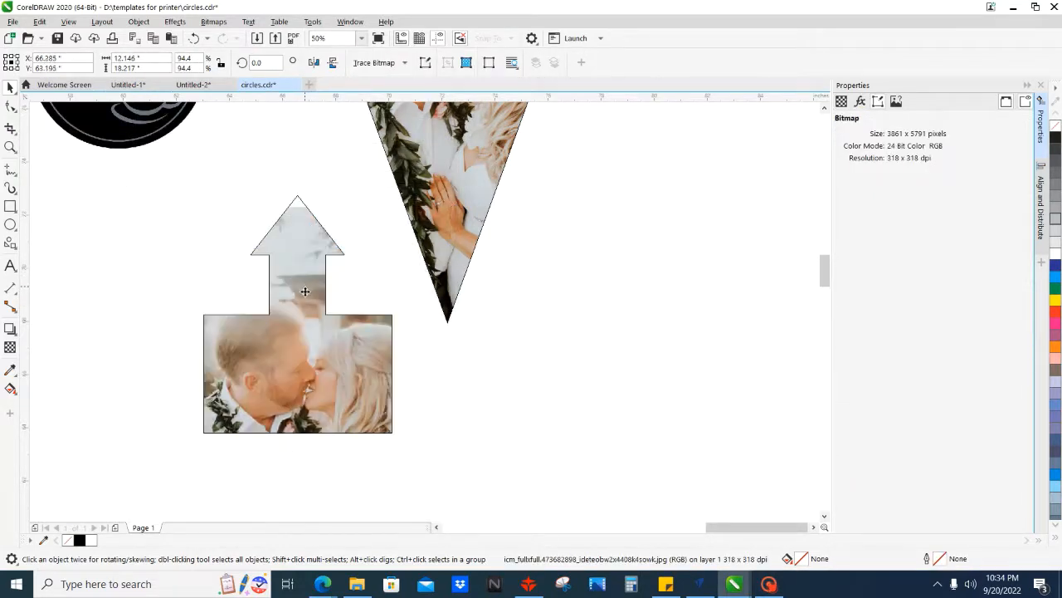
pyautogui.moveTo(305, 292); pyautogui.dragTo(303, 296)
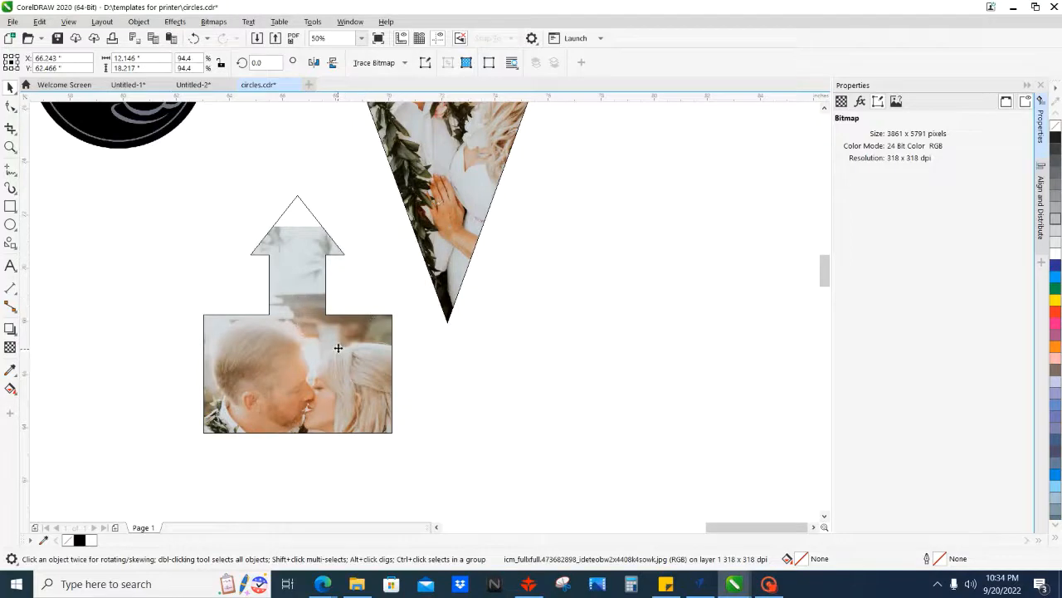
pyautogui.click(612, 335)
# - Delete the photo-filled box-with-arrow shape and the photo-filled triangle
pyautogui.scroll(-1, 378, 318)
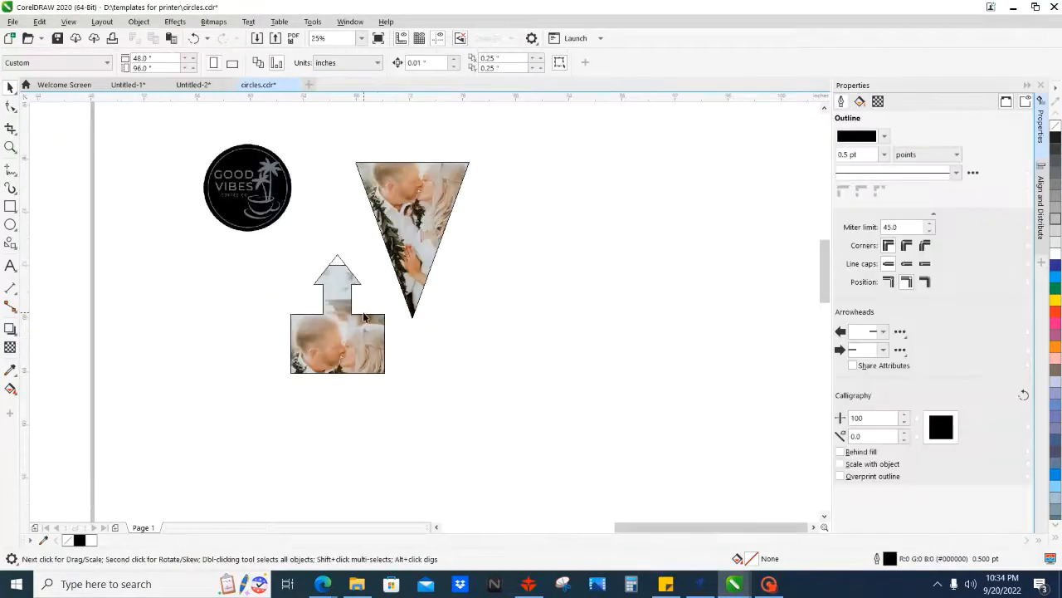
pyautogui.click(366, 312)
pyautogui.press('Delete')
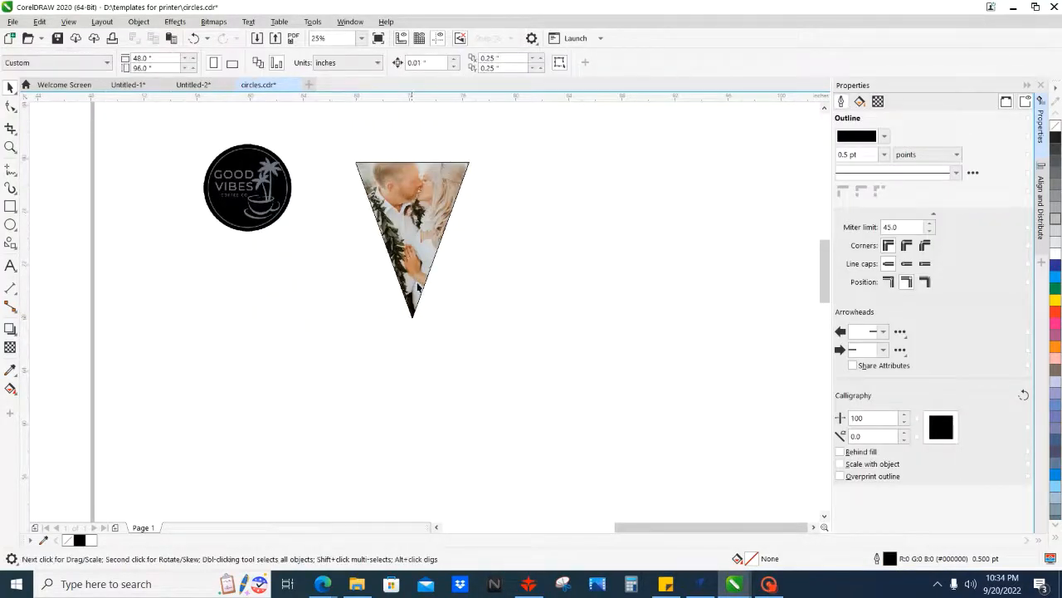
pyautogui.click(418, 286)
pyautogui.press('Delete')
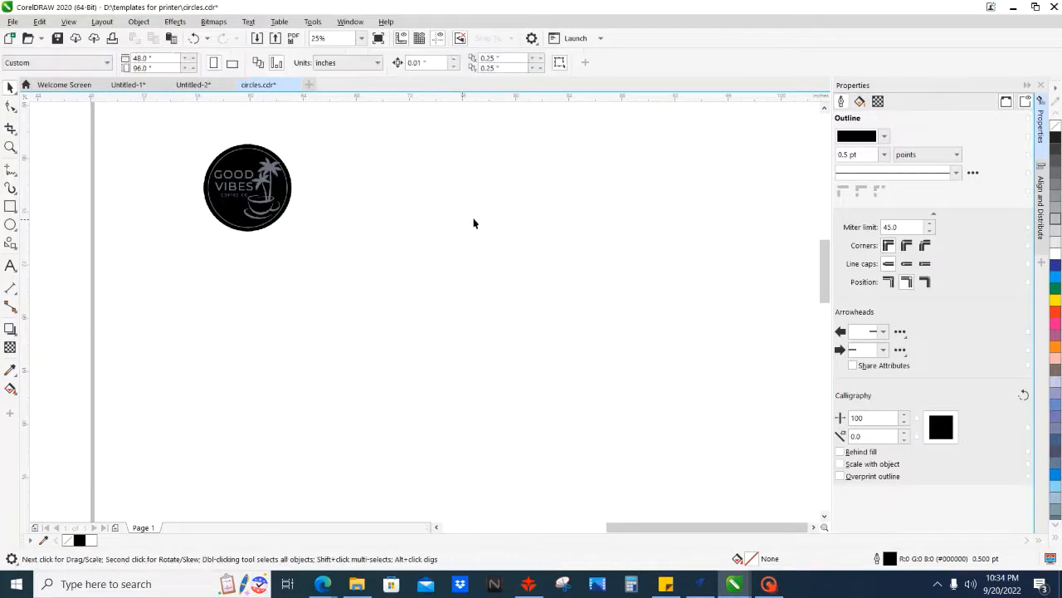
# - Draw a wide ellipse about 19.9 by 13.75 inches beside the Good Vibes logo
pyautogui.moveTo(438, 254); pyautogui.dragTo(420, 282)
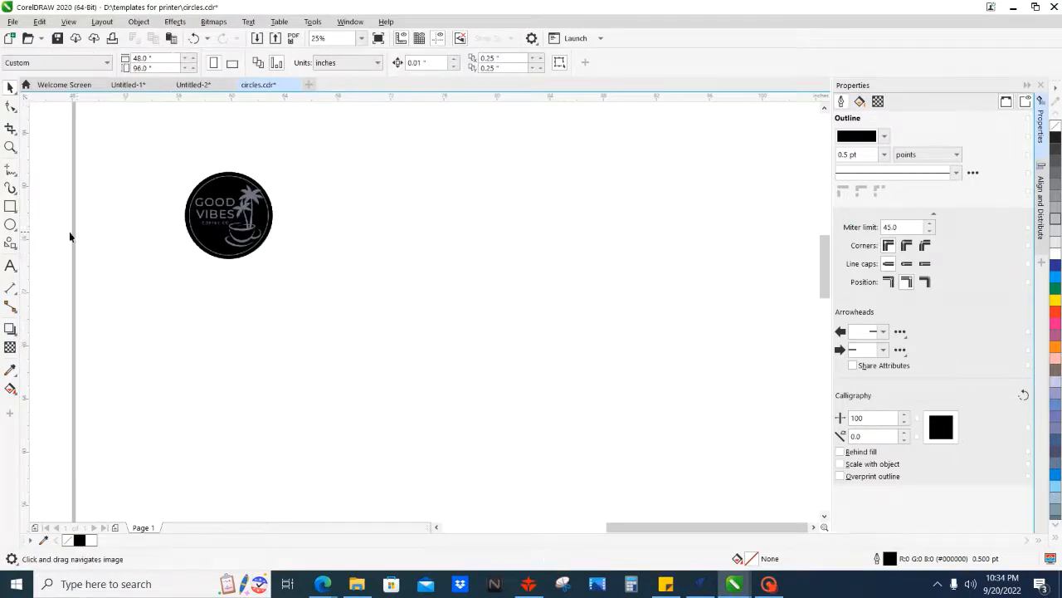
pyautogui.click(11, 224)
pyautogui.moveTo(322, 233); pyautogui.dragTo(594, 424)
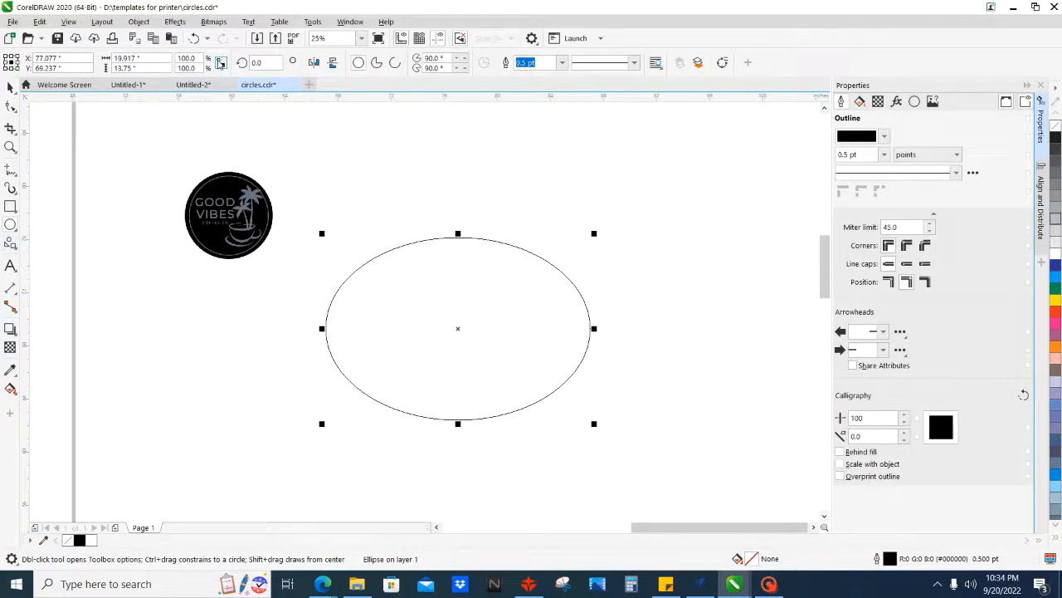
# - Undo the ellipse, the deletions, the photo repositioning and both PowerClips until both photos are outside the empty shapes
pyautogui.click(194, 39)
pyautogui.click(194, 38)
pyautogui.click(193, 38)
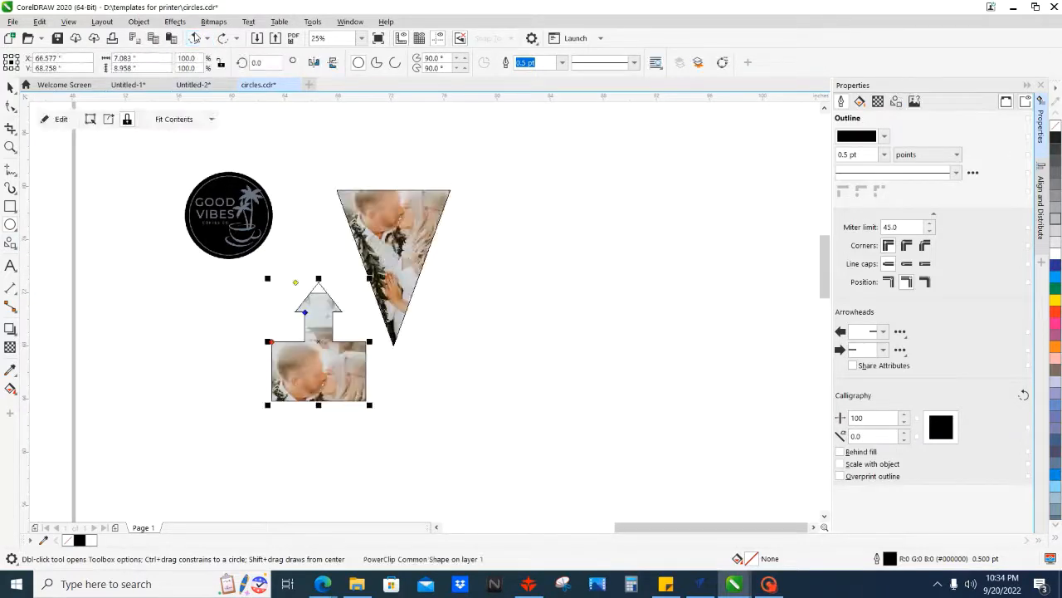
pyautogui.click(194, 38)
pyautogui.click(193, 38)
pyautogui.click(194, 38)
pyautogui.click(194, 39)
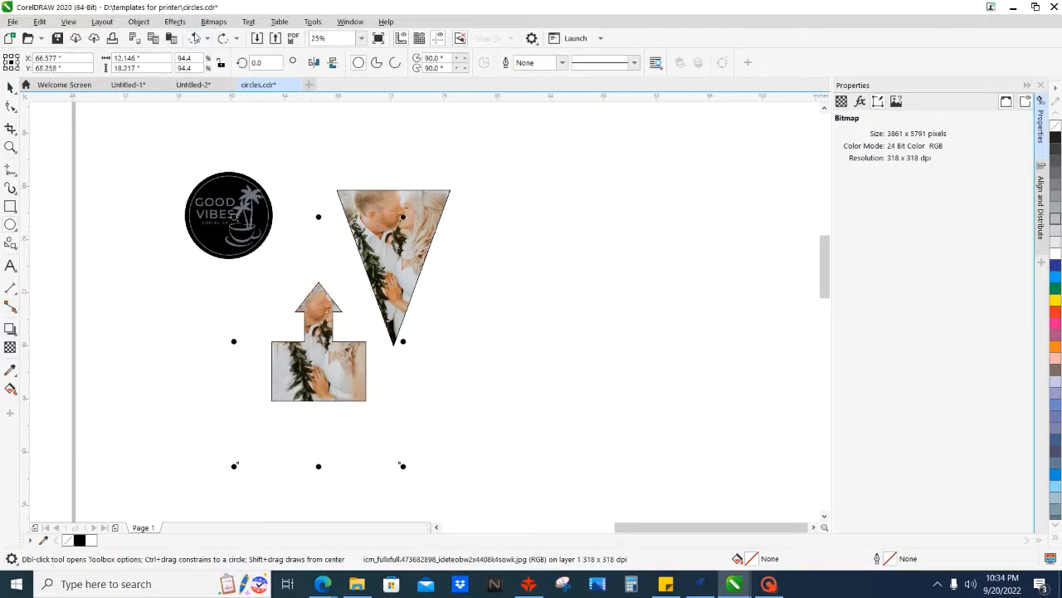
pyautogui.click(193, 38)
pyautogui.click(193, 39)
pyautogui.click(193, 38)
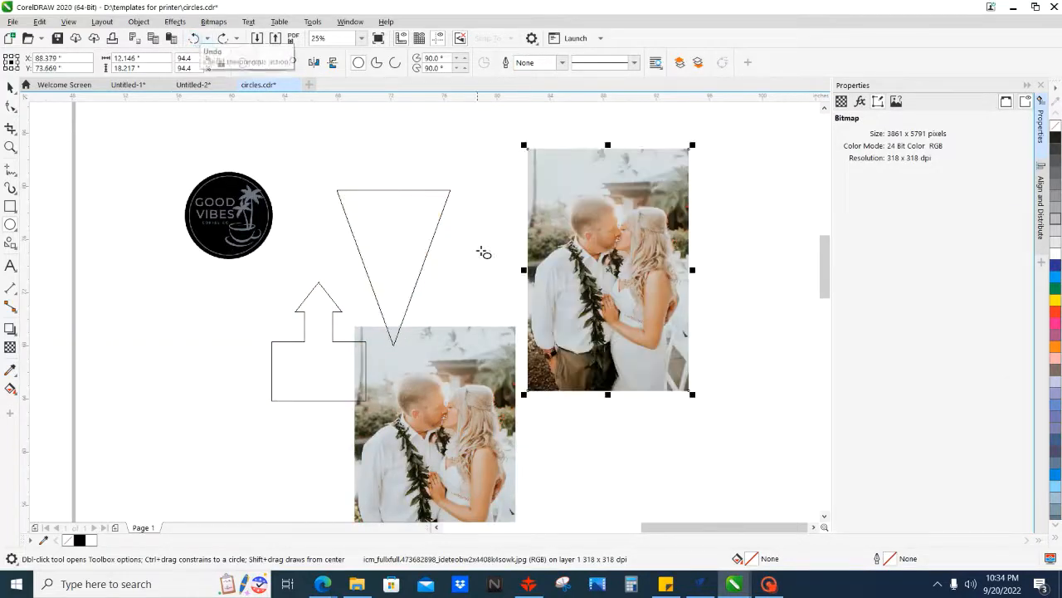
# - Delete the round black Good Vibes logo
pyautogui.click(343, 211)
pyautogui.click(10, 87)
pyautogui.scroll(-2, 88, 210)
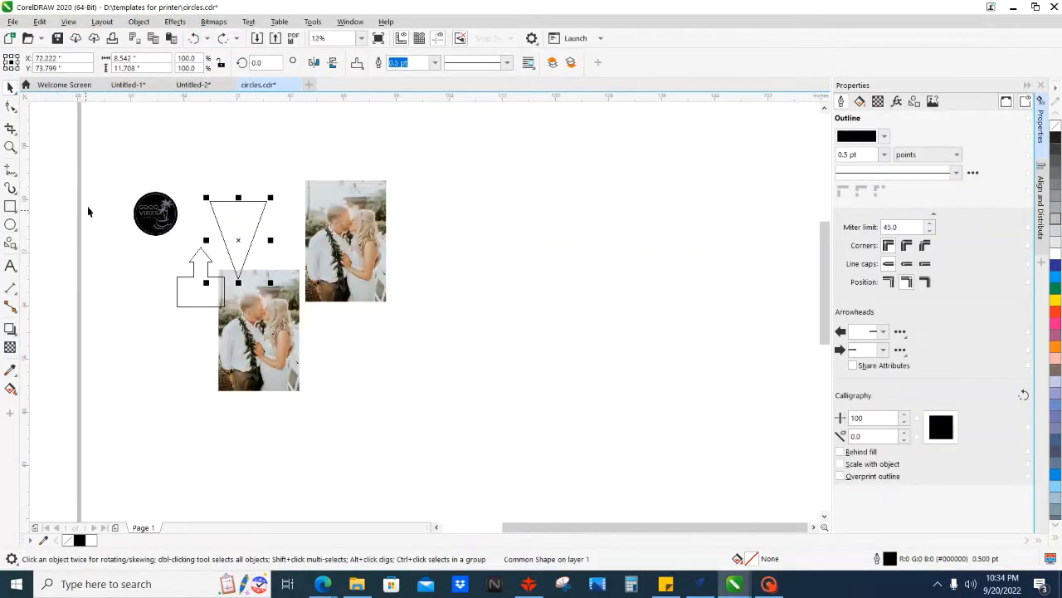
pyautogui.moveTo(95, 171); pyautogui.dragTo(211, 373)
pyautogui.press('Delete')
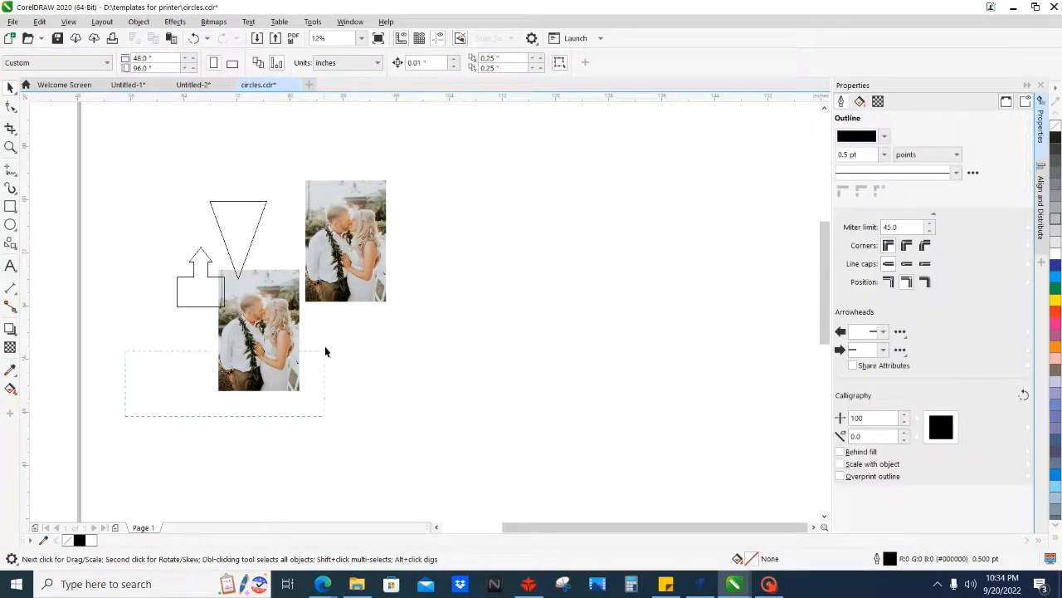
# - Delete the box-with-arrow shape and the lower photo copy, and place the remaining wedding photo over the triangle
pyautogui.moveTo(324, 352); pyautogui.dragTo(144, 221)
pyautogui.press('Delete')
pyautogui.scroll(2, 322, 228)
pyautogui.click(328, 215)
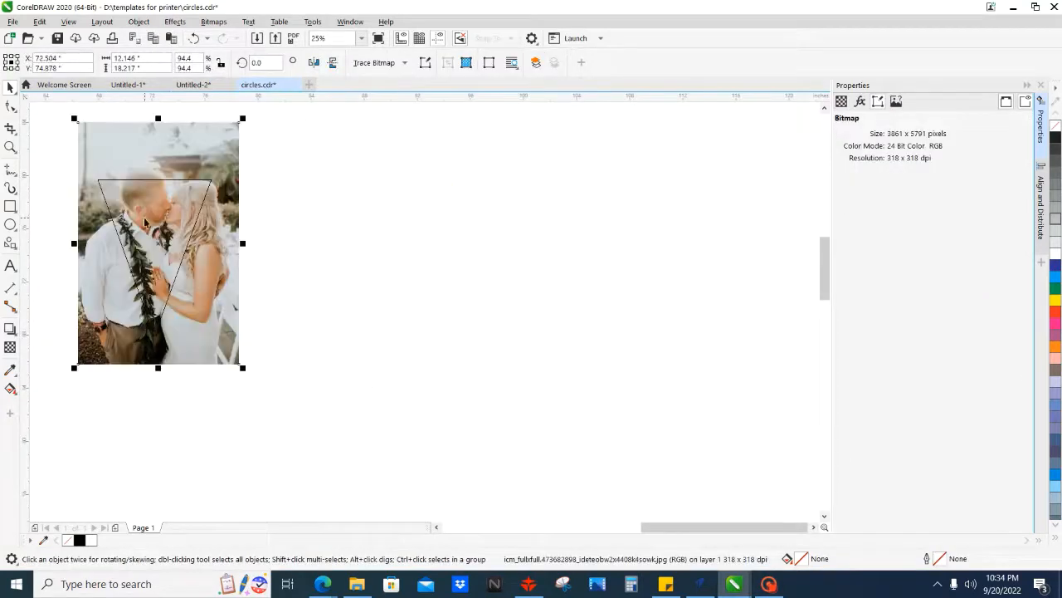
# - Bring the wedding photo in front of the triangle so that it covers the shape, and deselect it
pyautogui.scroll(1, 117, 191)
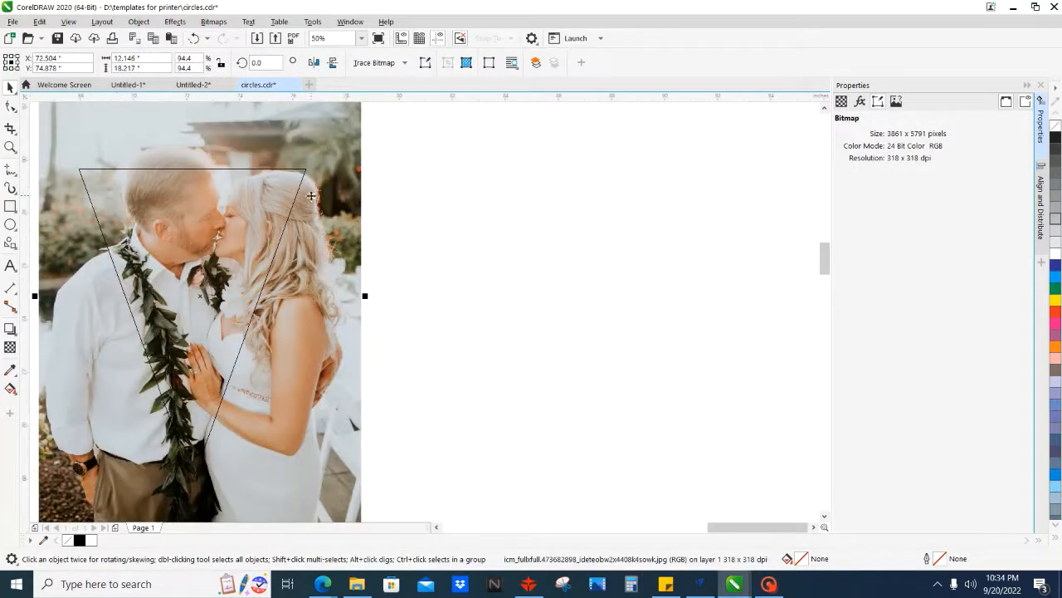
pyautogui.moveTo(277, 205); pyautogui.dragTo(481, 196)
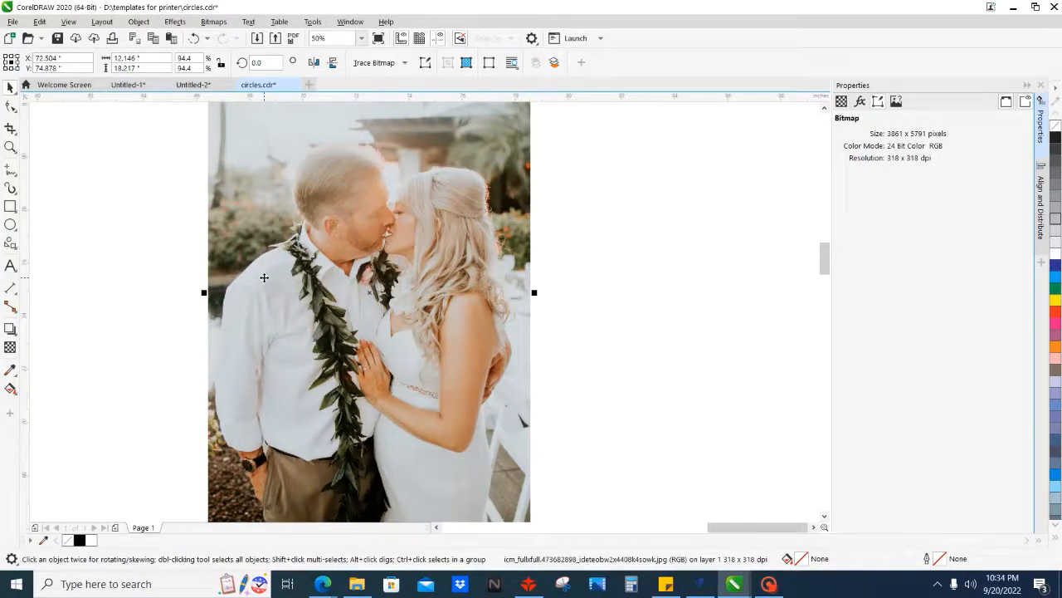
pyautogui.click(160, 287)
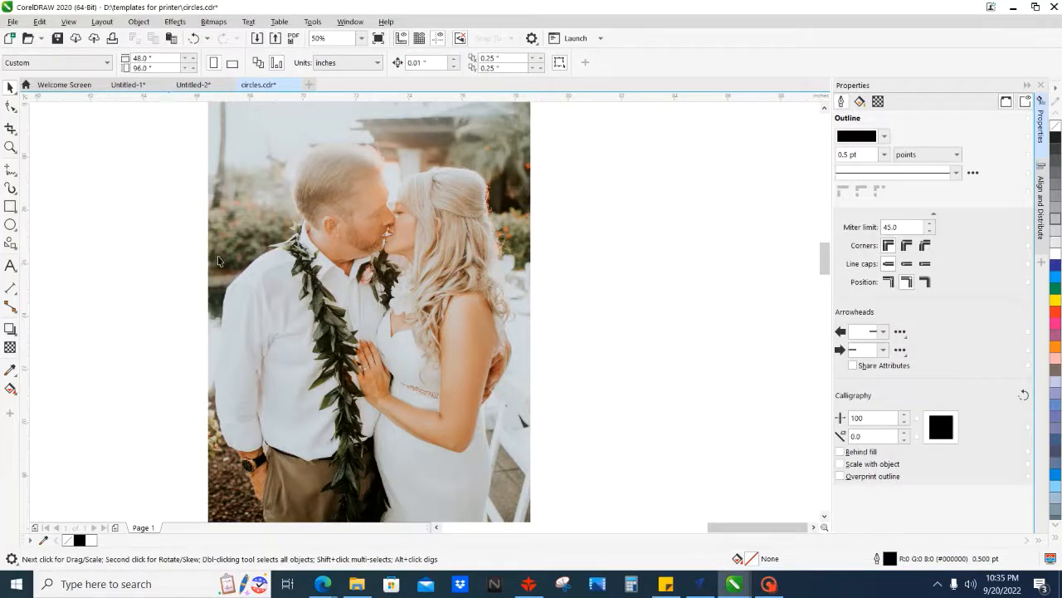
# - Scale the wedding photo down to about 8.33 by 12.5 inches and place it over the triangle
pyautogui.click(446, 241)
pyautogui.scroll(-2, 448, 243)
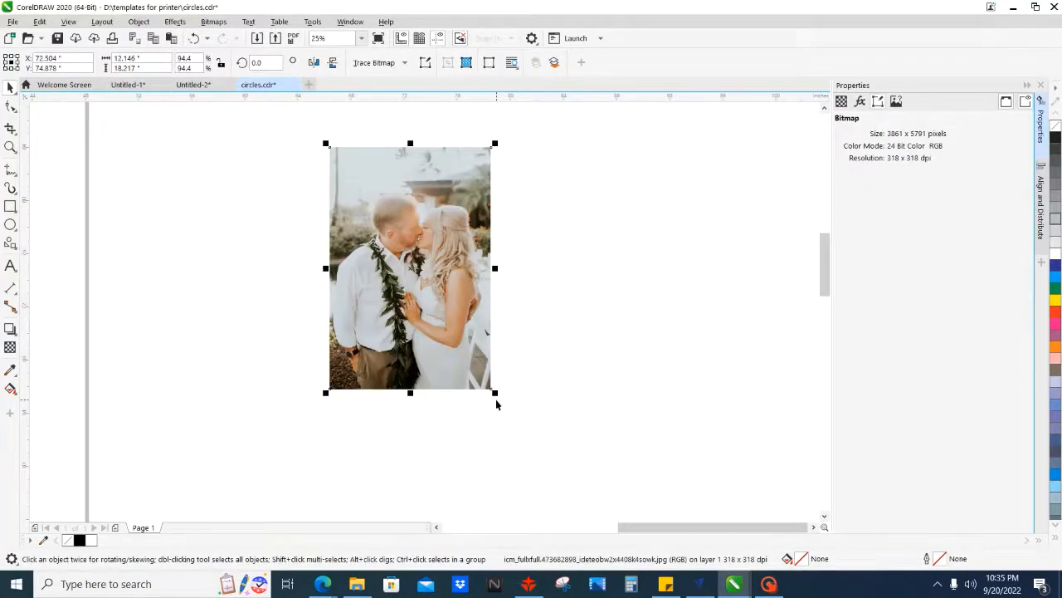
pyautogui.moveTo(495, 396); pyautogui.dragTo(444, 316)
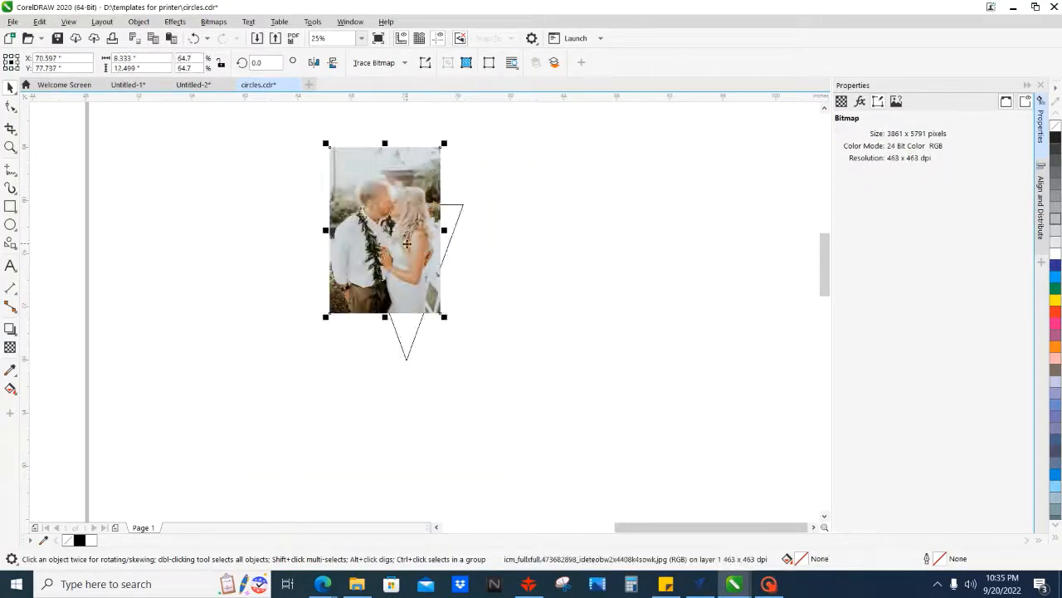
pyautogui.moveTo(408, 250); pyautogui.dragTo(428, 276)
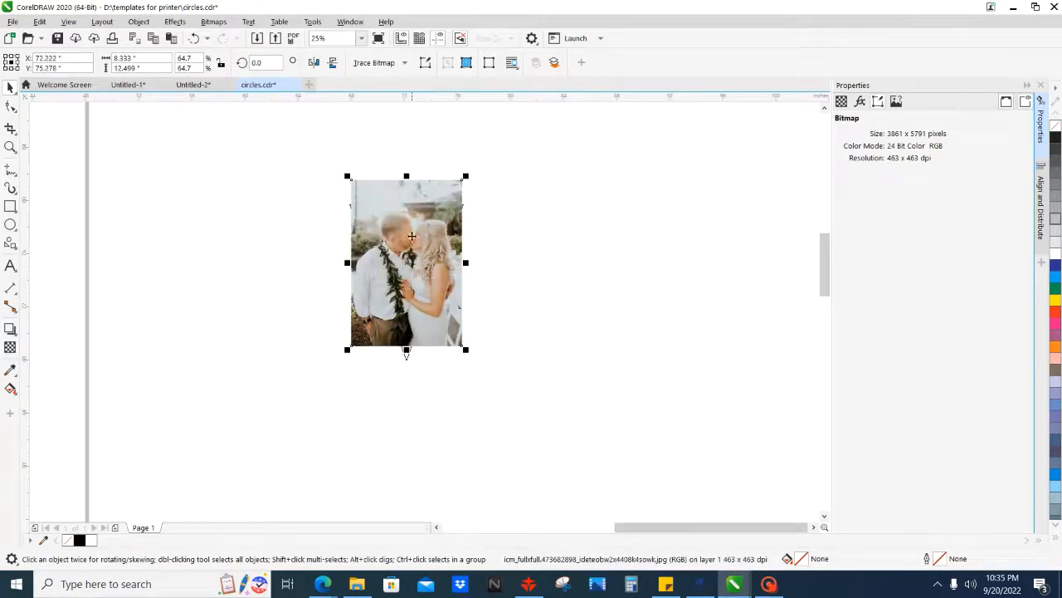
pyautogui.scroll(2, 412, 237)
pyautogui.moveTo(326, 170); pyautogui.dragTo(336, 172)
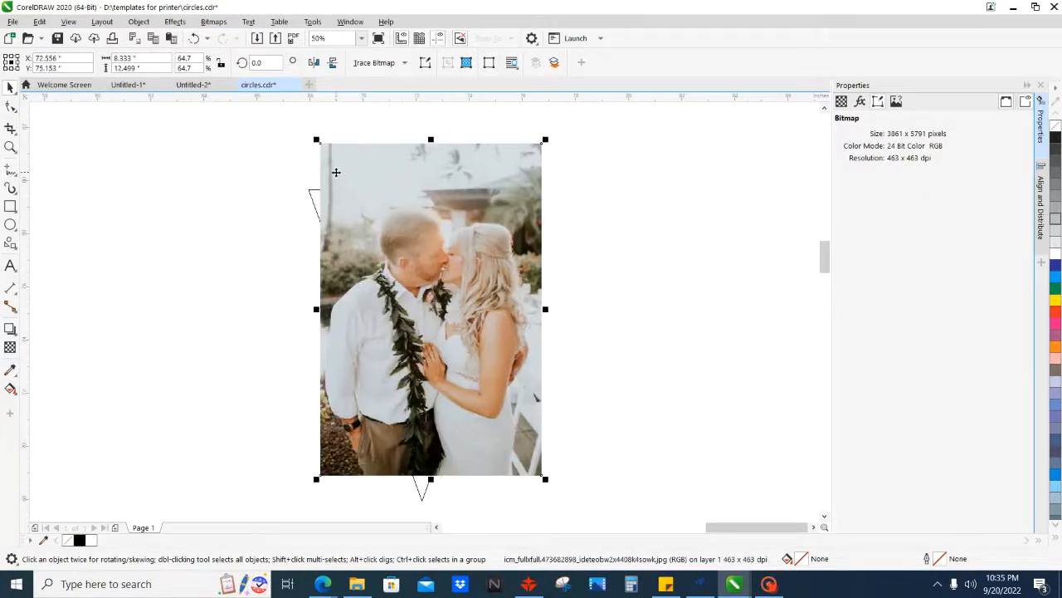
# - Try to PowerClip the wedding photo into the triangle while the photo lies in front of it
pyautogui.rightClick(336, 172)
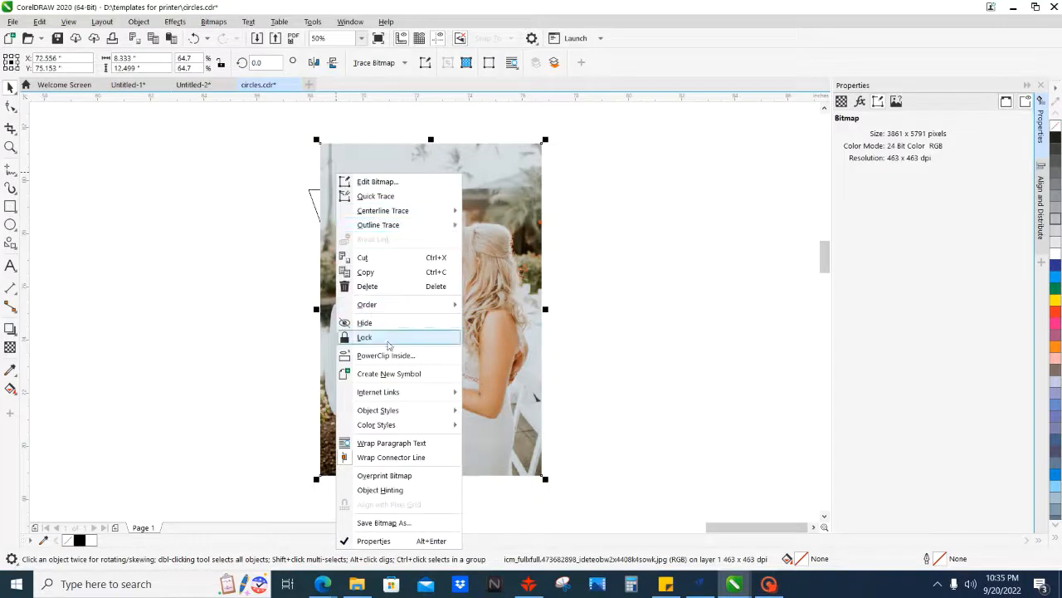
pyautogui.click(387, 349)
pyautogui.click(332, 219)
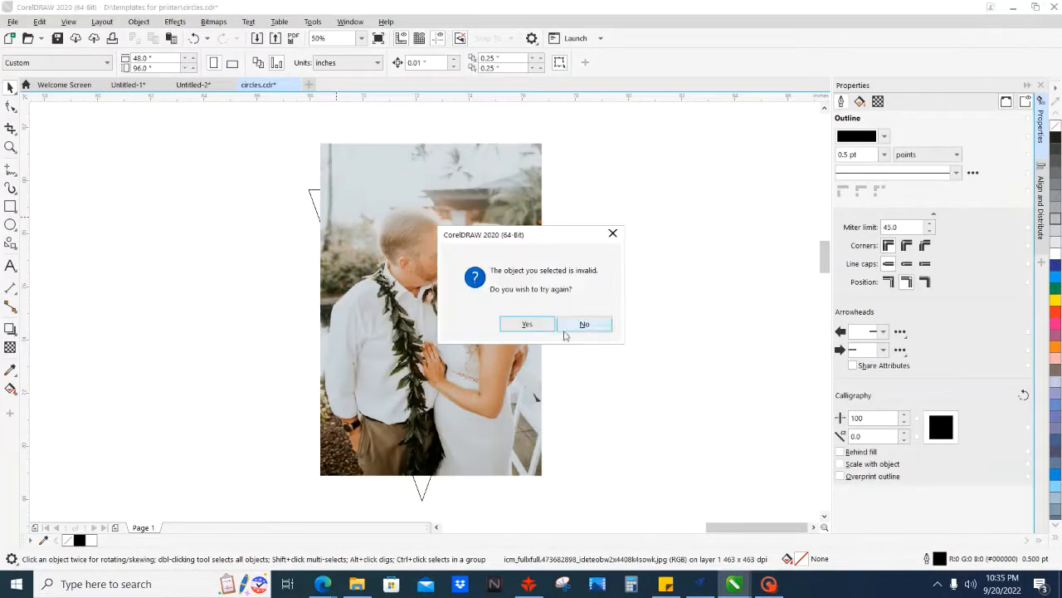
pyautogui.click(572, 328)
pyautogui.click(348, 211)
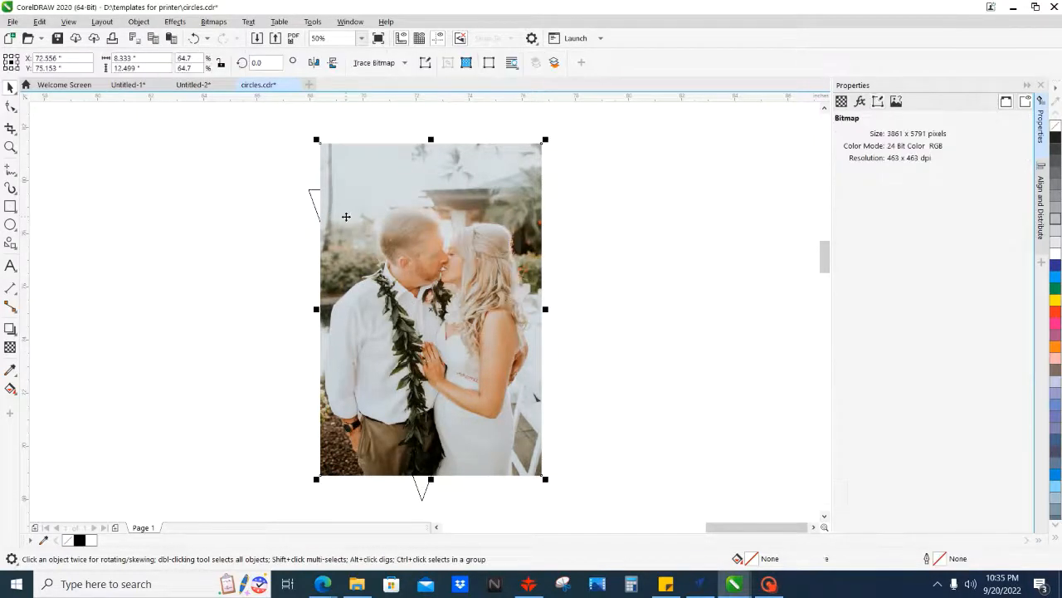
pyautogui.rightClick(348, 211)
pyautogui.click(322, 170)
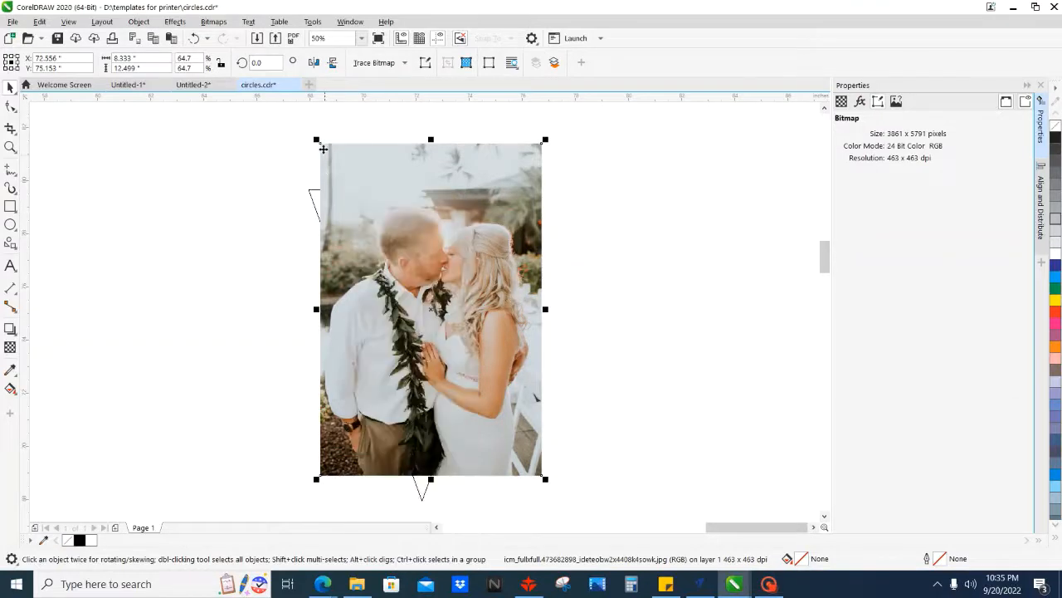
# - Send the wedding photo behind the triangle and position the couple within the triangle's outline
pyautogui.moveTo(327, 146); pyautogui.dragTo(312, 172)
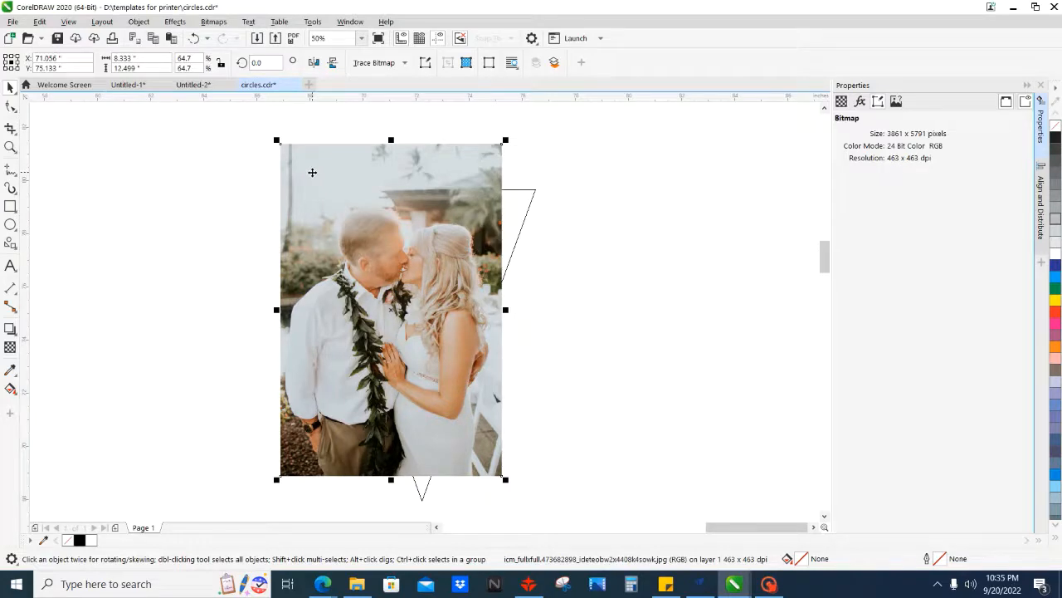
pyautogui.hotkey('shift', 'pagedown')
pyautogui.moveTo(316, 168); pyautogui.dragTo(338, 169)
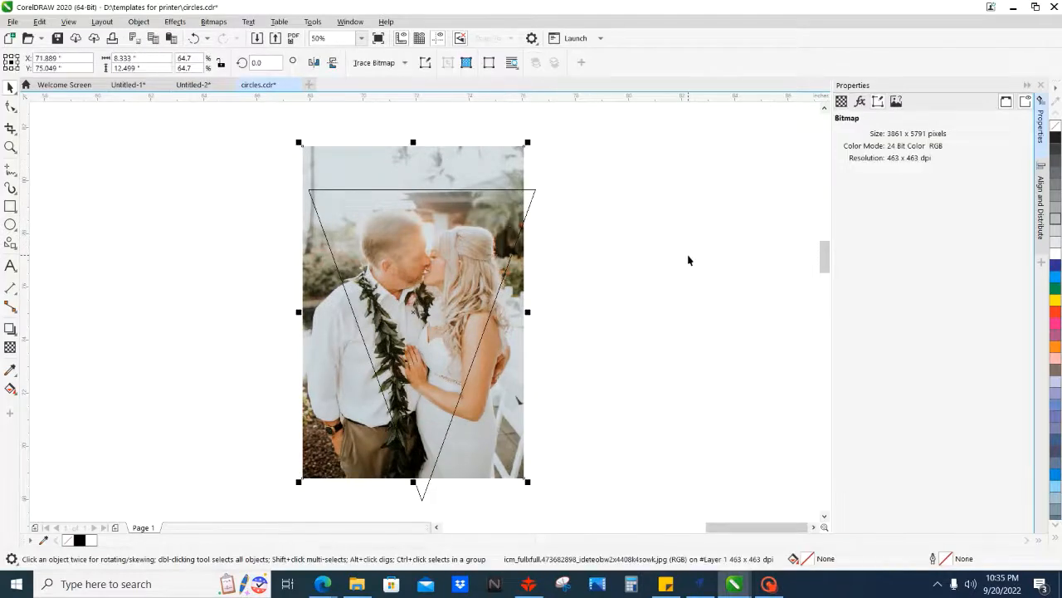
# - PowerClip the wedding photo inside the triangle
pyautogui.rightClick(504, 169)
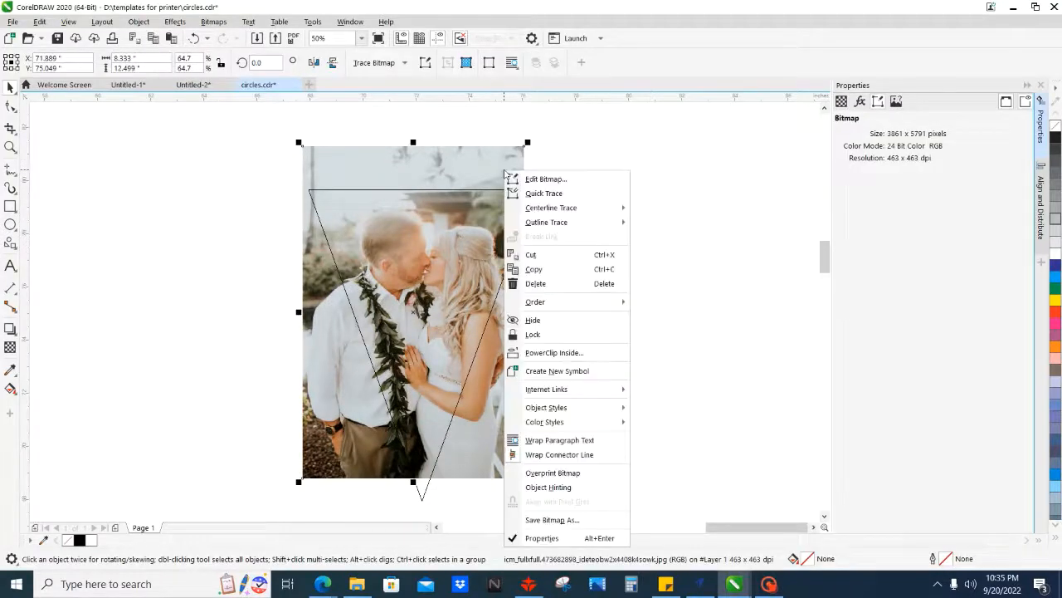
pyautogui.click(565, 356)
pyautogui.click(436, 283)
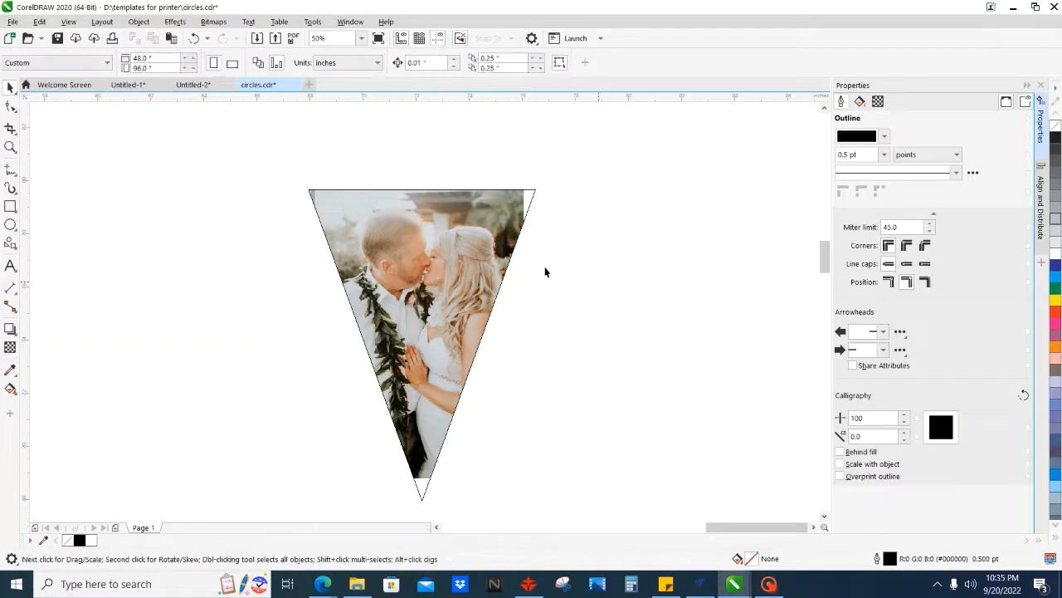
# - Pull the wedding photo out of the triangle PowerClip and set the empty triangle apart on the photo's right side
pyautogui.moveTo(438, 327); pyautogui.dragTo(431, 333)
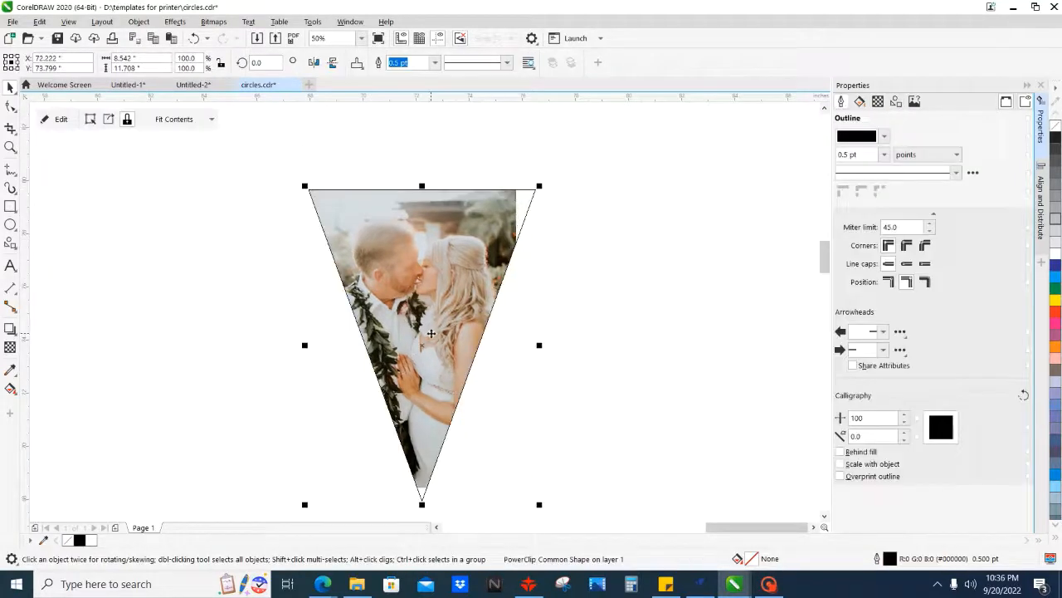
pyautogui.click(194, 39)
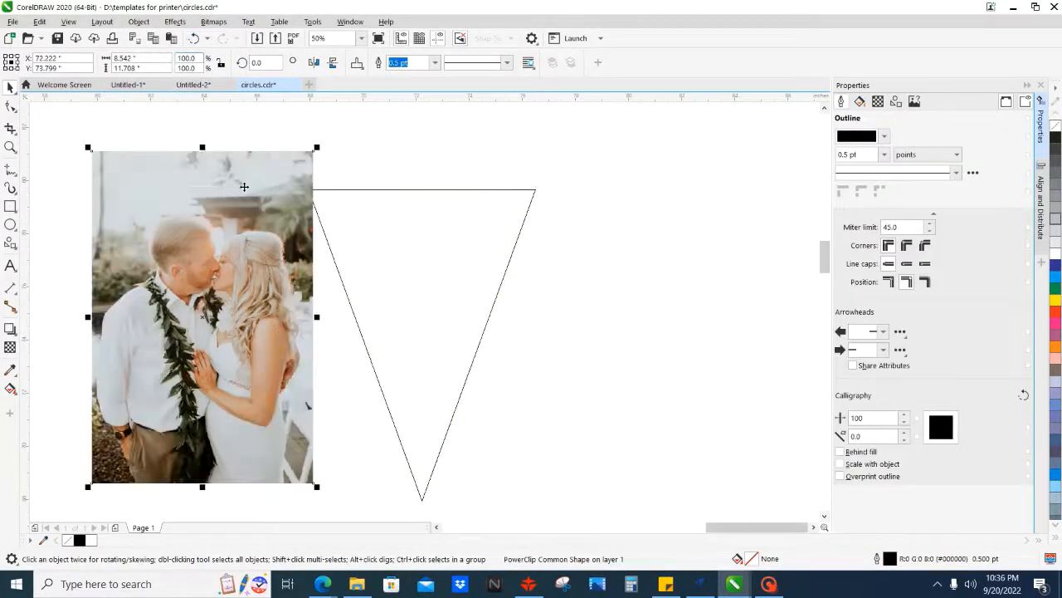
pyautogui.click(663, 394)
pyautogui.moveTo(420, 302); pyautogui.dragTo(487, 270)
pyautogui.click(30, 239)
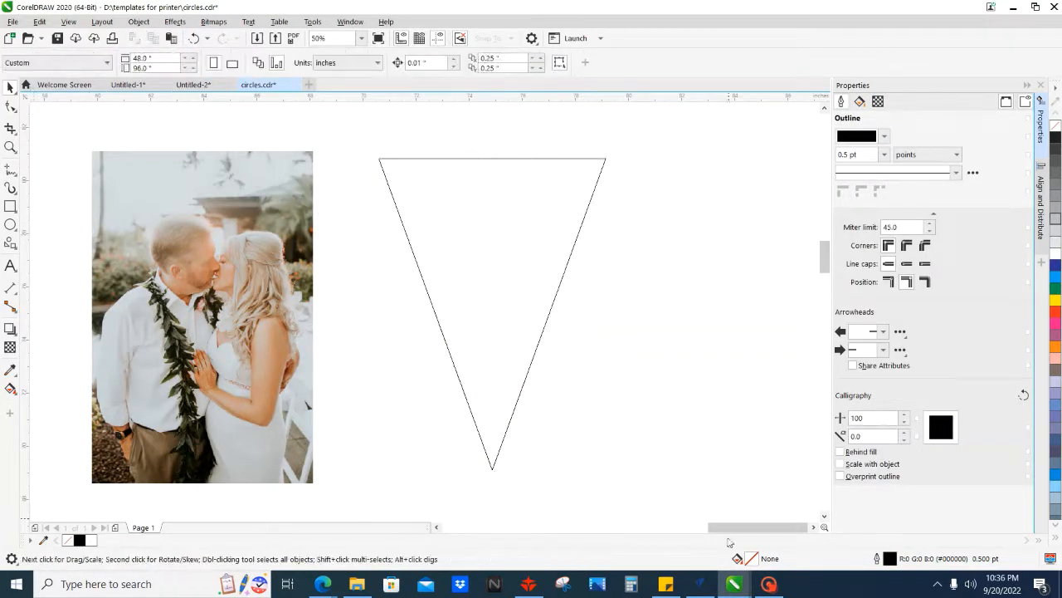
pyautogui.click(768, 583)
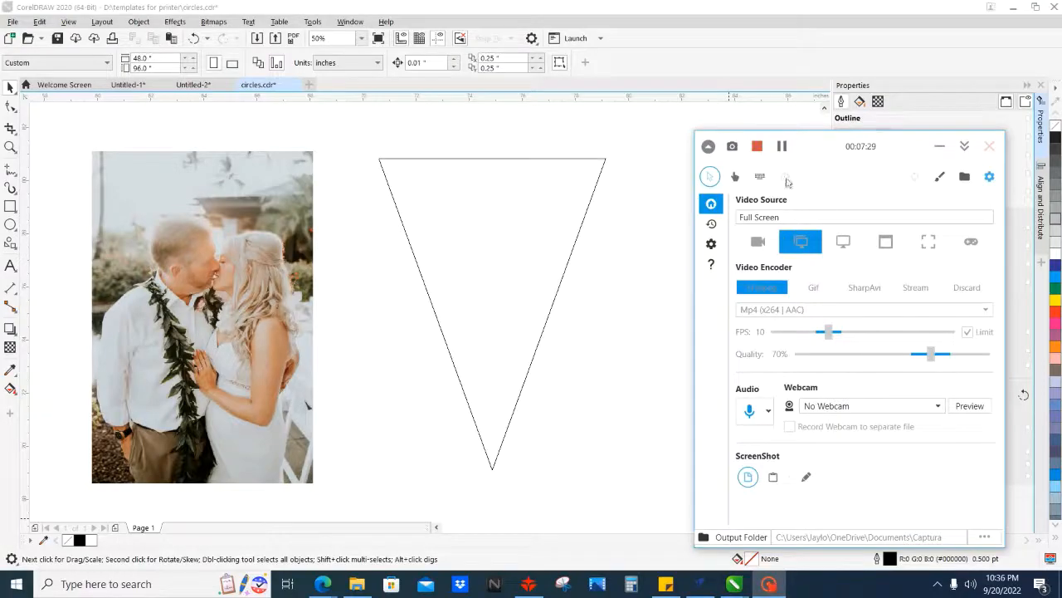